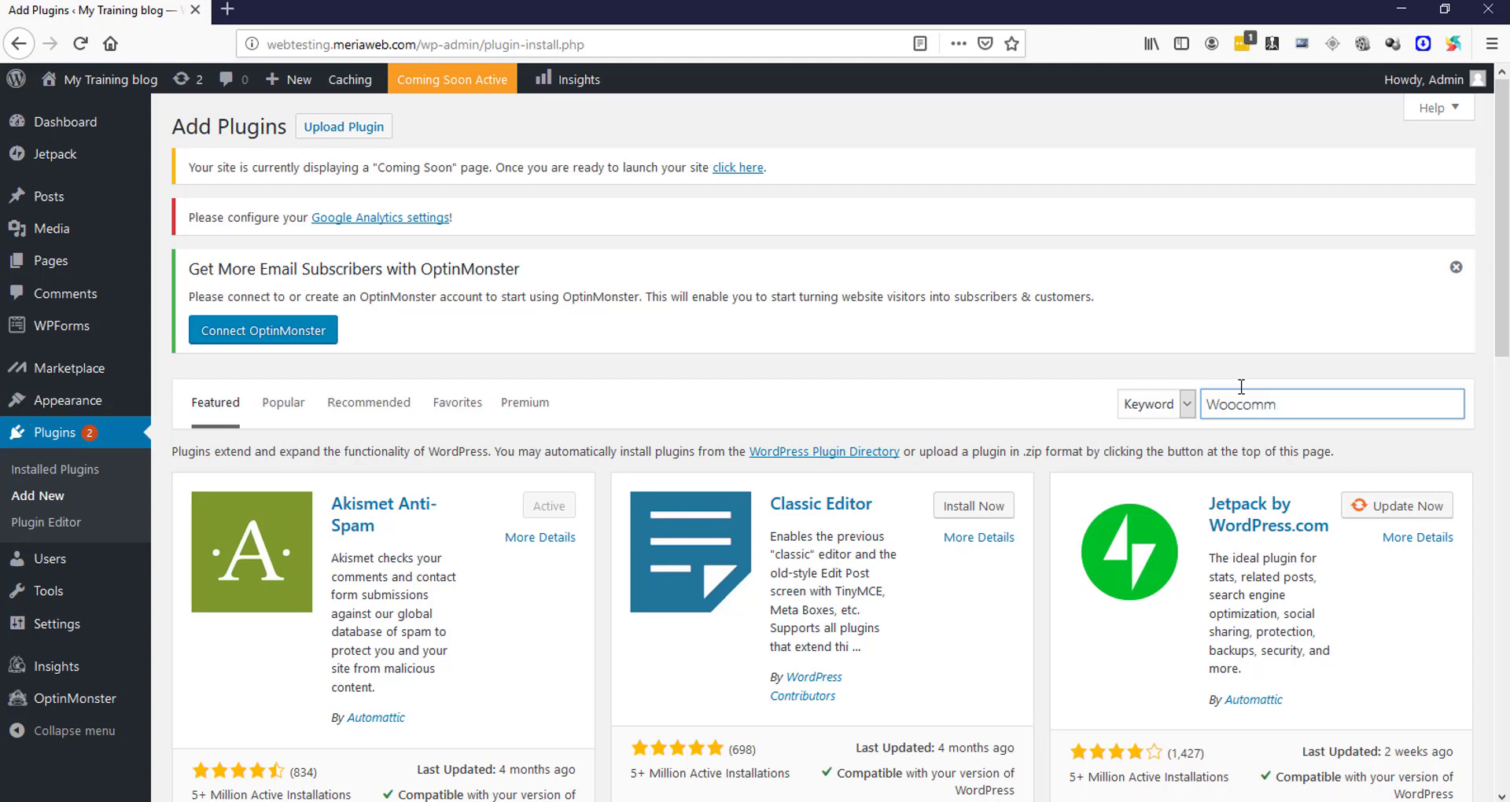
Search the plugin directory for "Woocommerce", then install and activate the WooCommerce plugin by Automattic
text(erce)
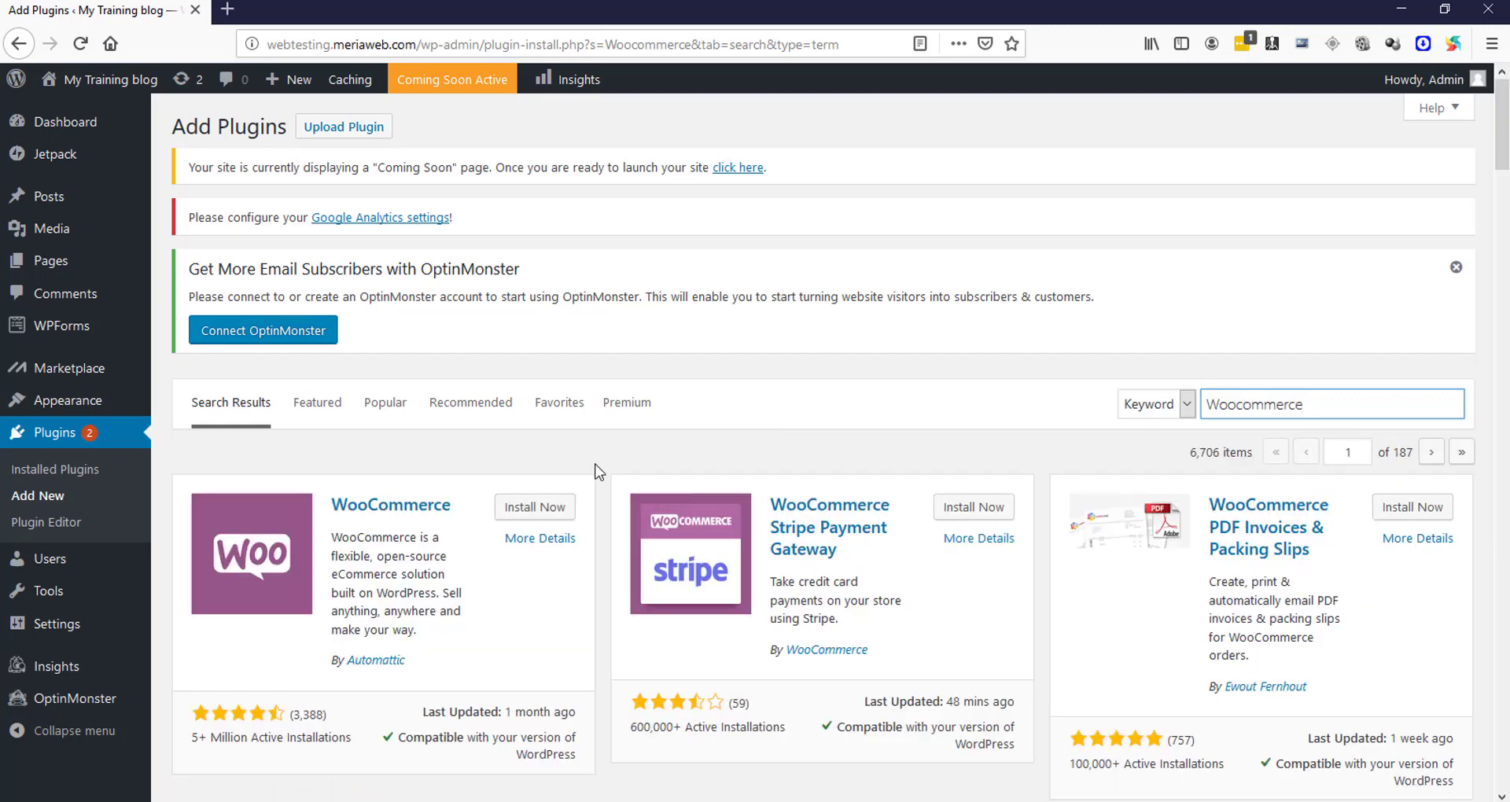
scroll(409, 470, down, 2)
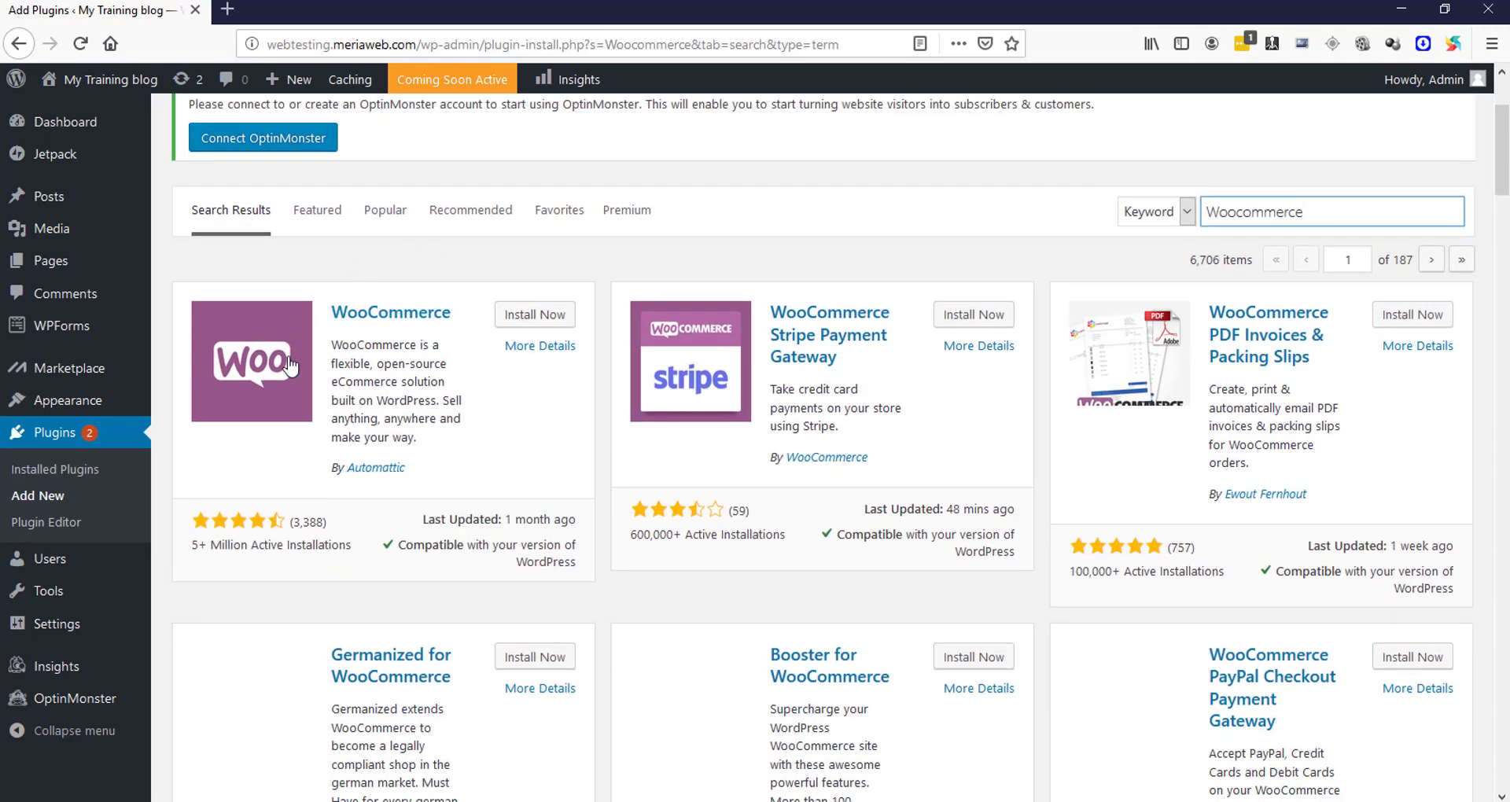
click(554, 327)
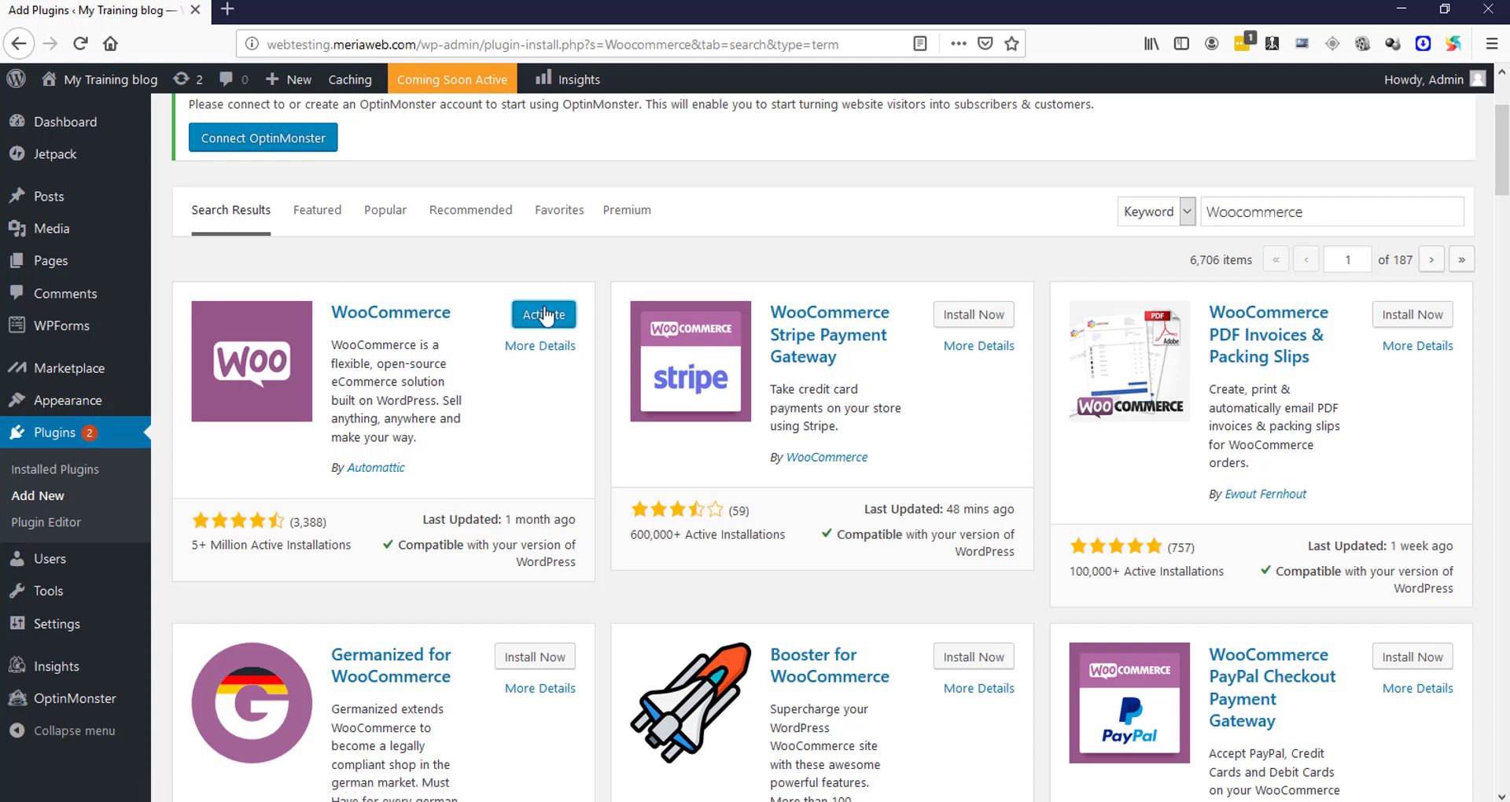
click(554, 323)
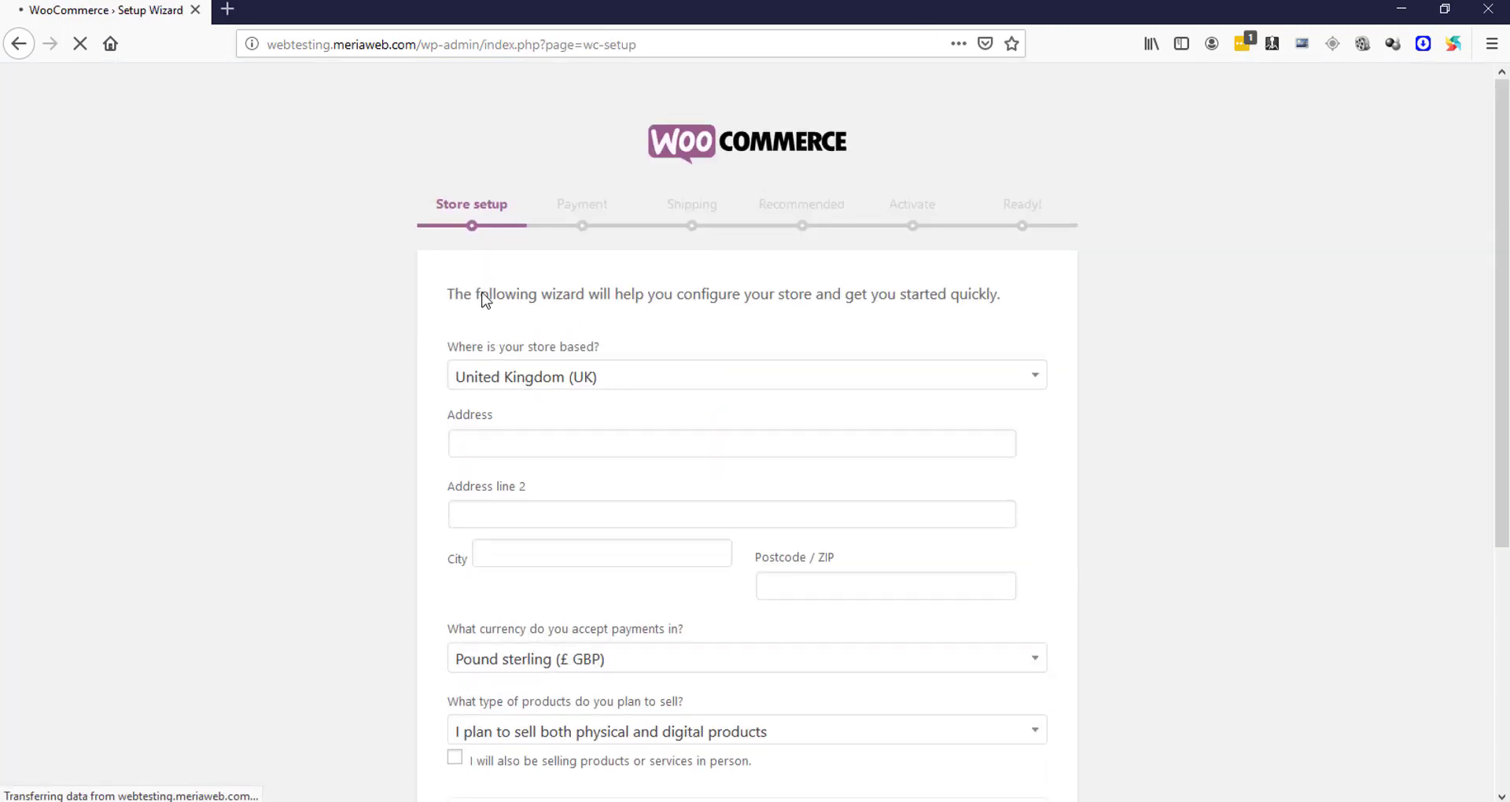
Fill in both store address lines, the city and the postcode, and submit the store setup with the other default options
scroll(551, 323, down, 1)
click(520, 346)
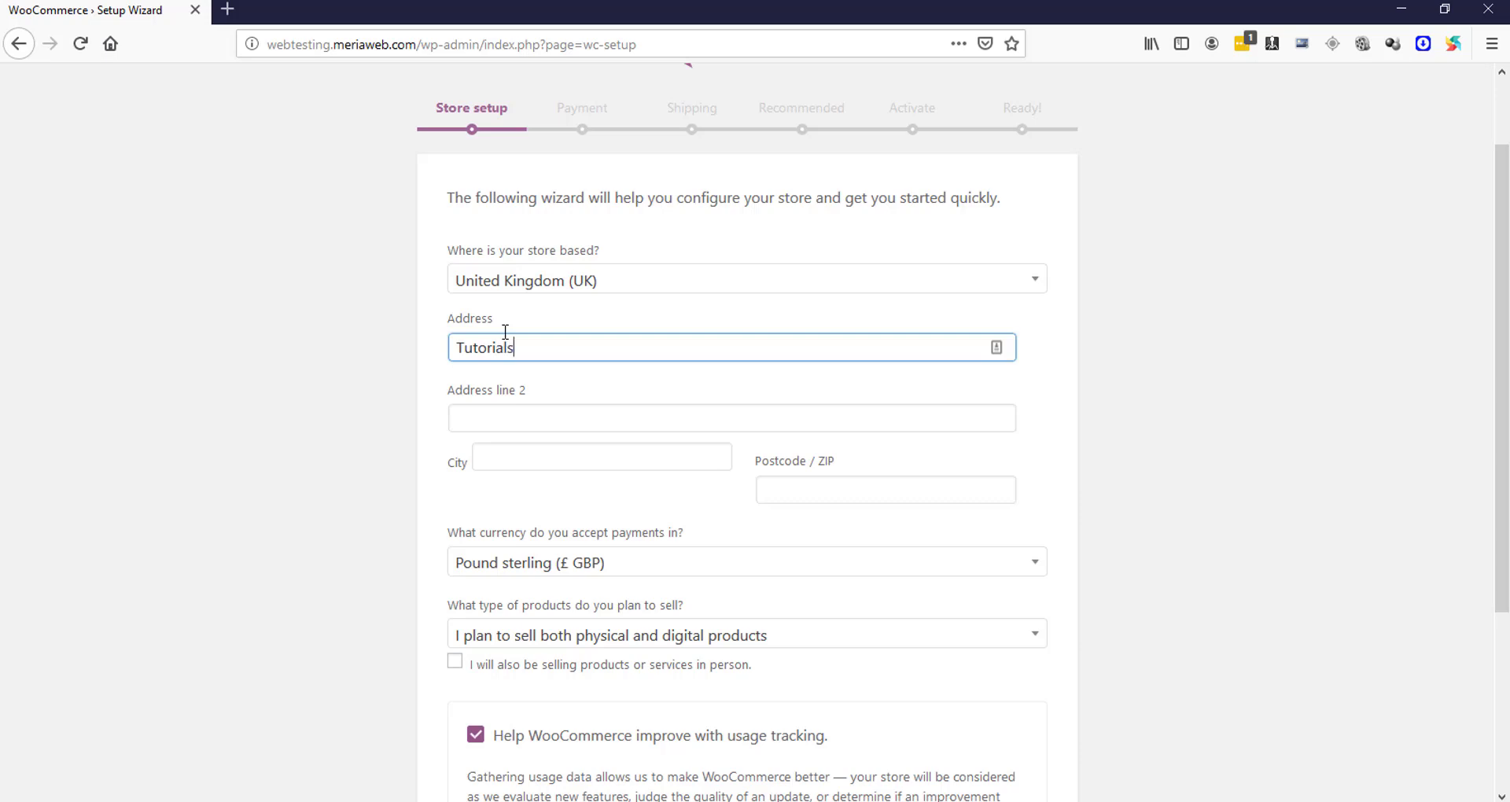
click(546, 416)
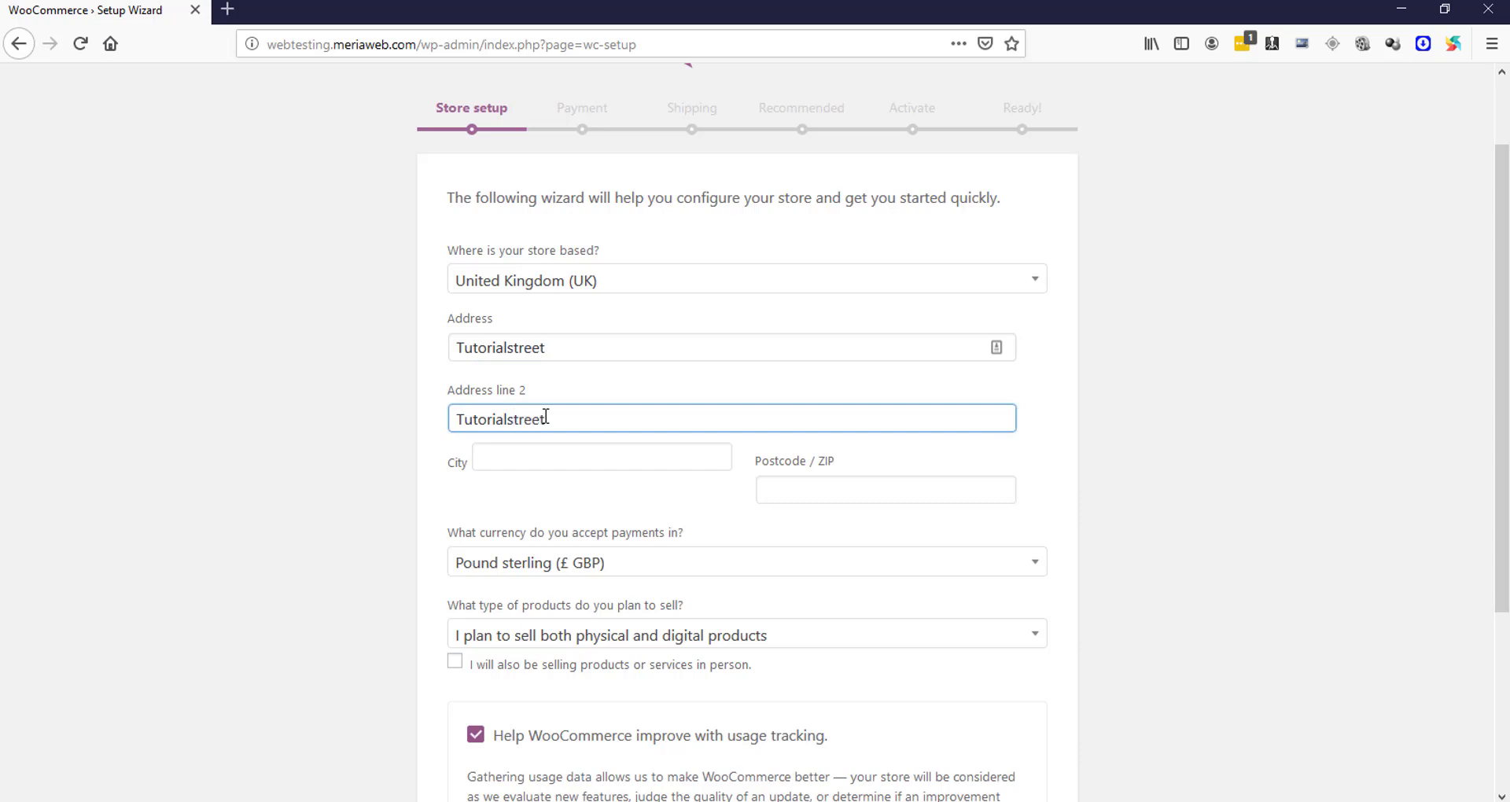
click(495, 452)
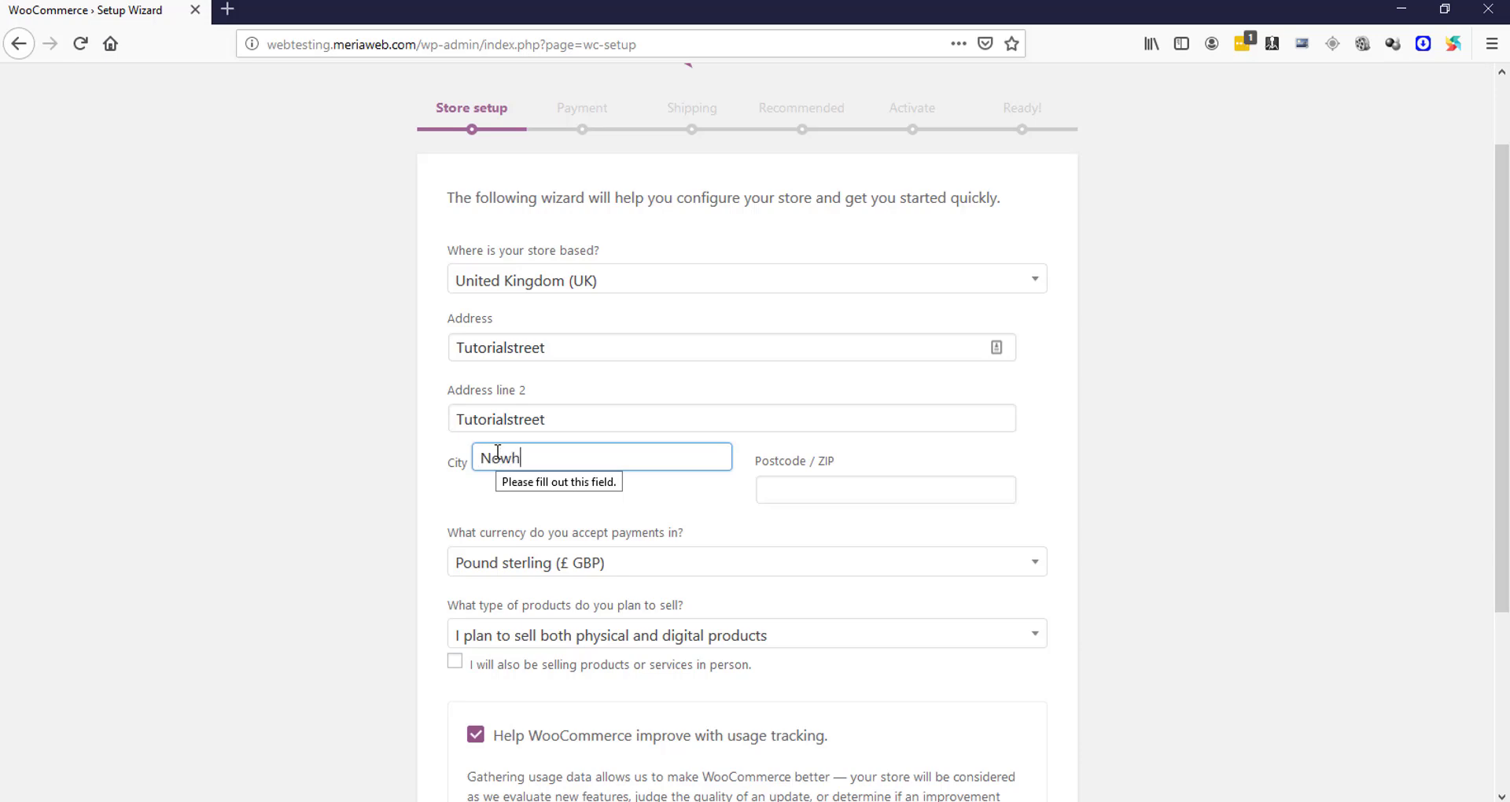
drag(554, 458, 469, 465)
key(BackSpace)
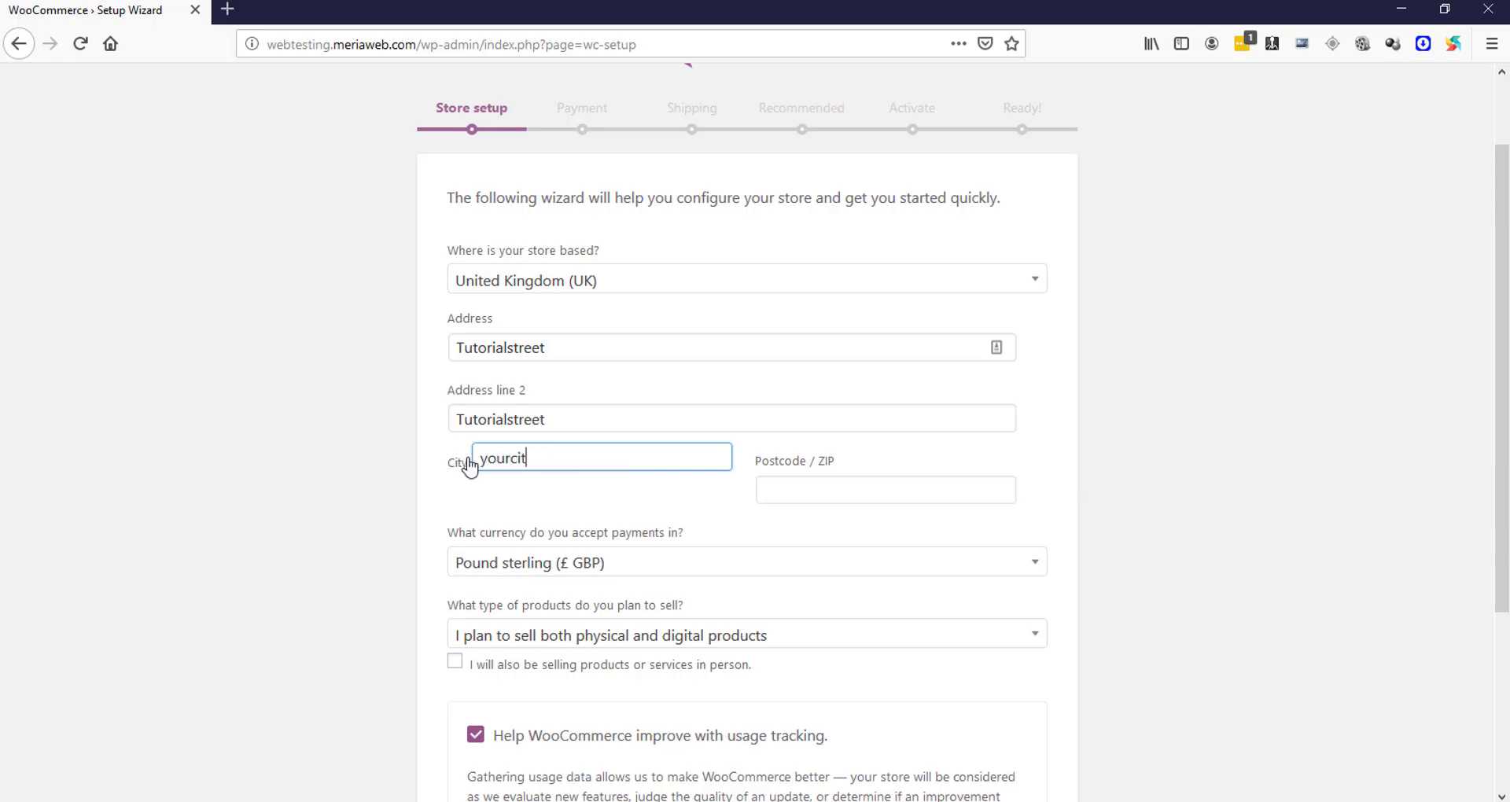
key(BackSpace)
key(BackSpace)
click(793, 483)
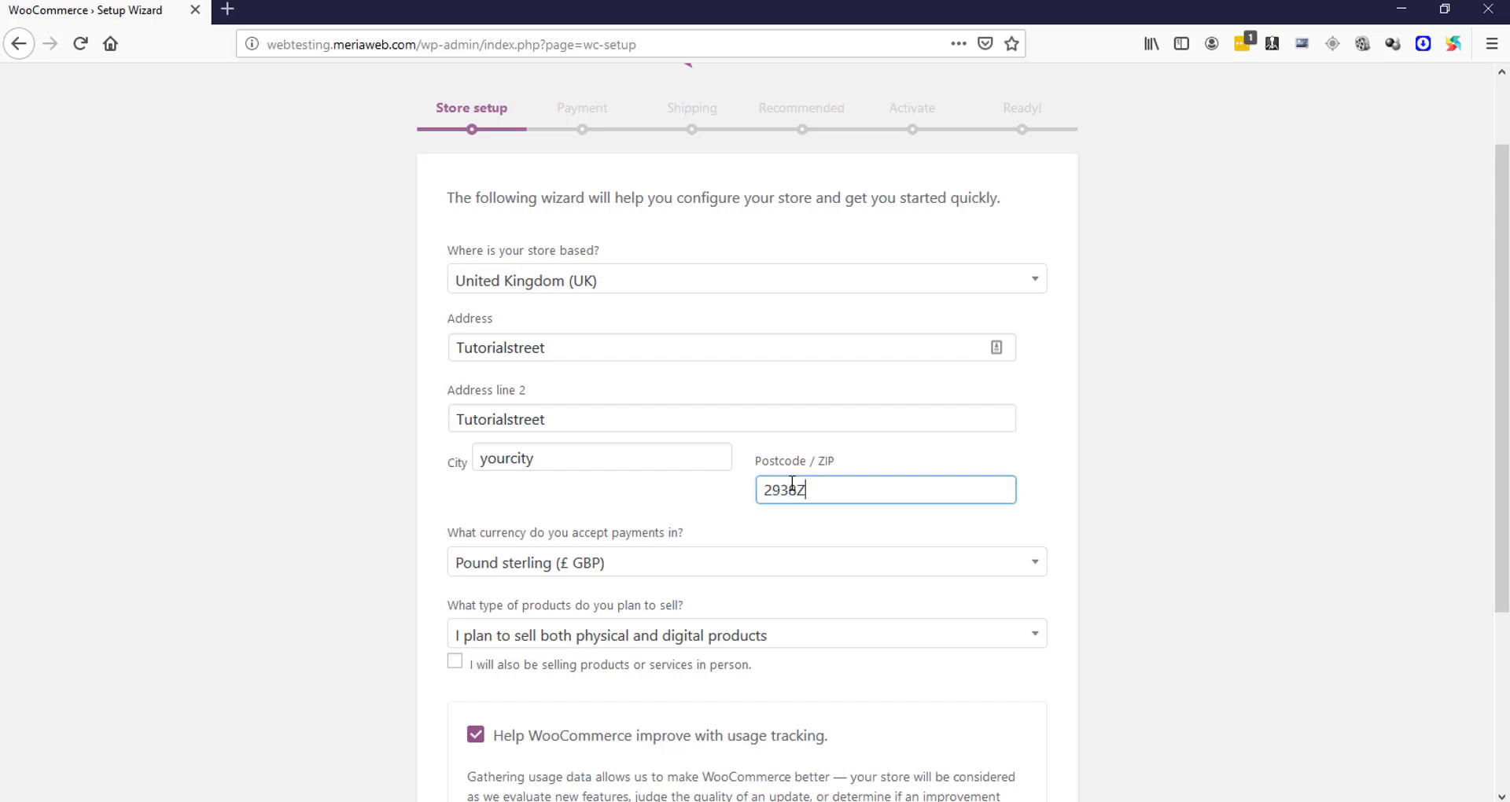
scroll(606, 428, down, 3)
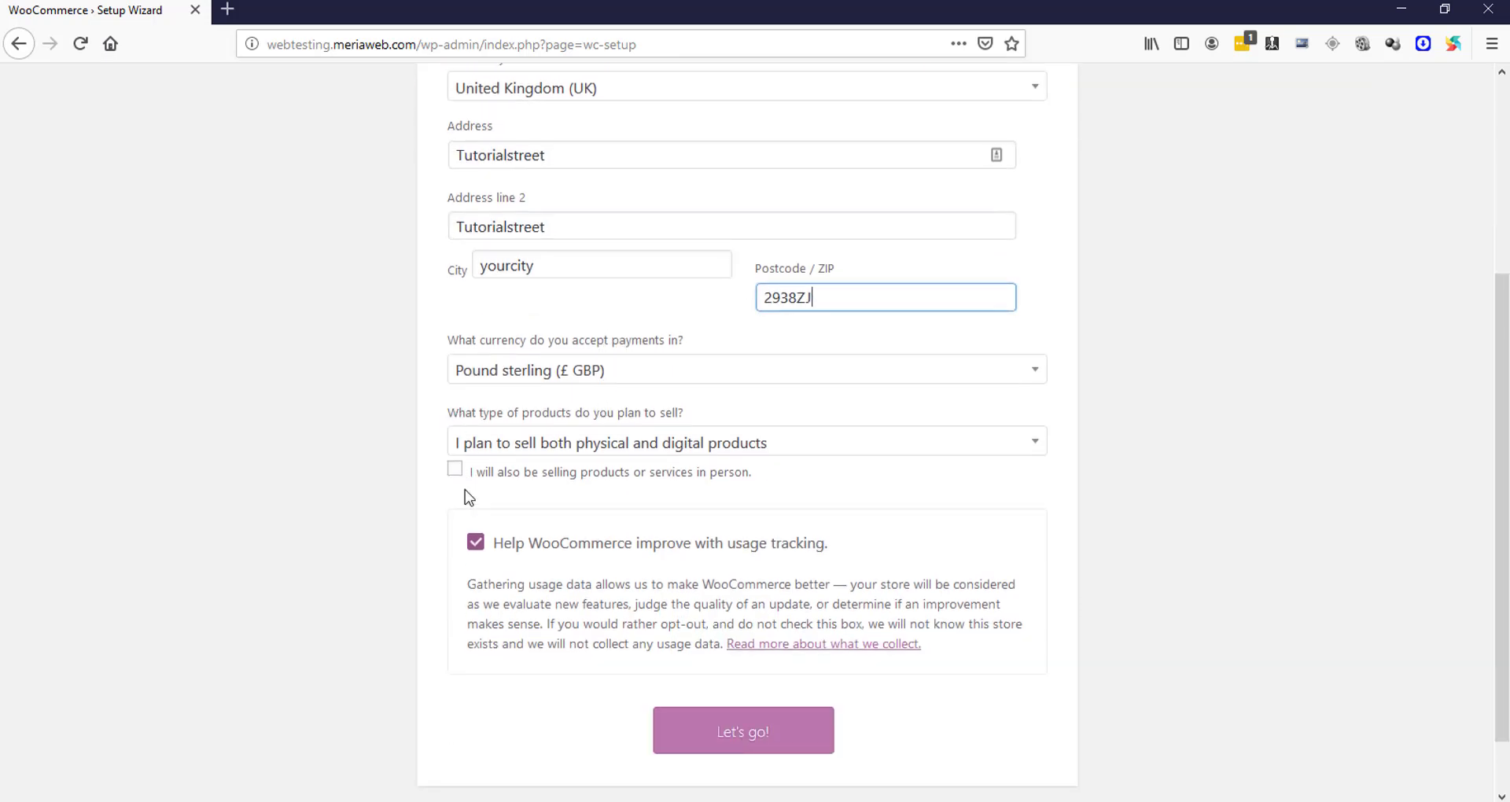
click(760, 733)
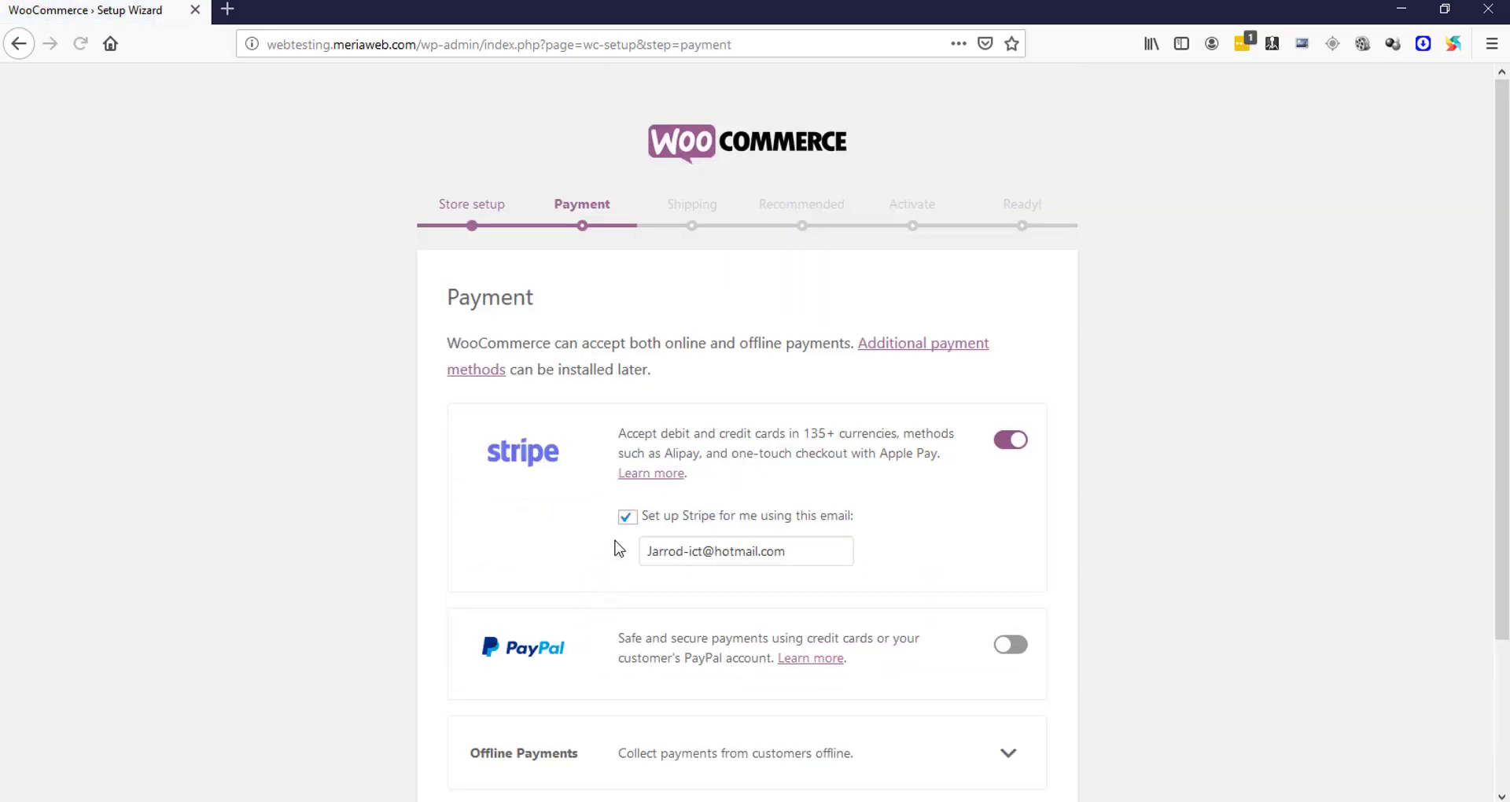
Enable PayPal alongside Stripe, expand the offline payment options leaving them off, and continue to the shipping setup
scroll(617, 549, down, 2)
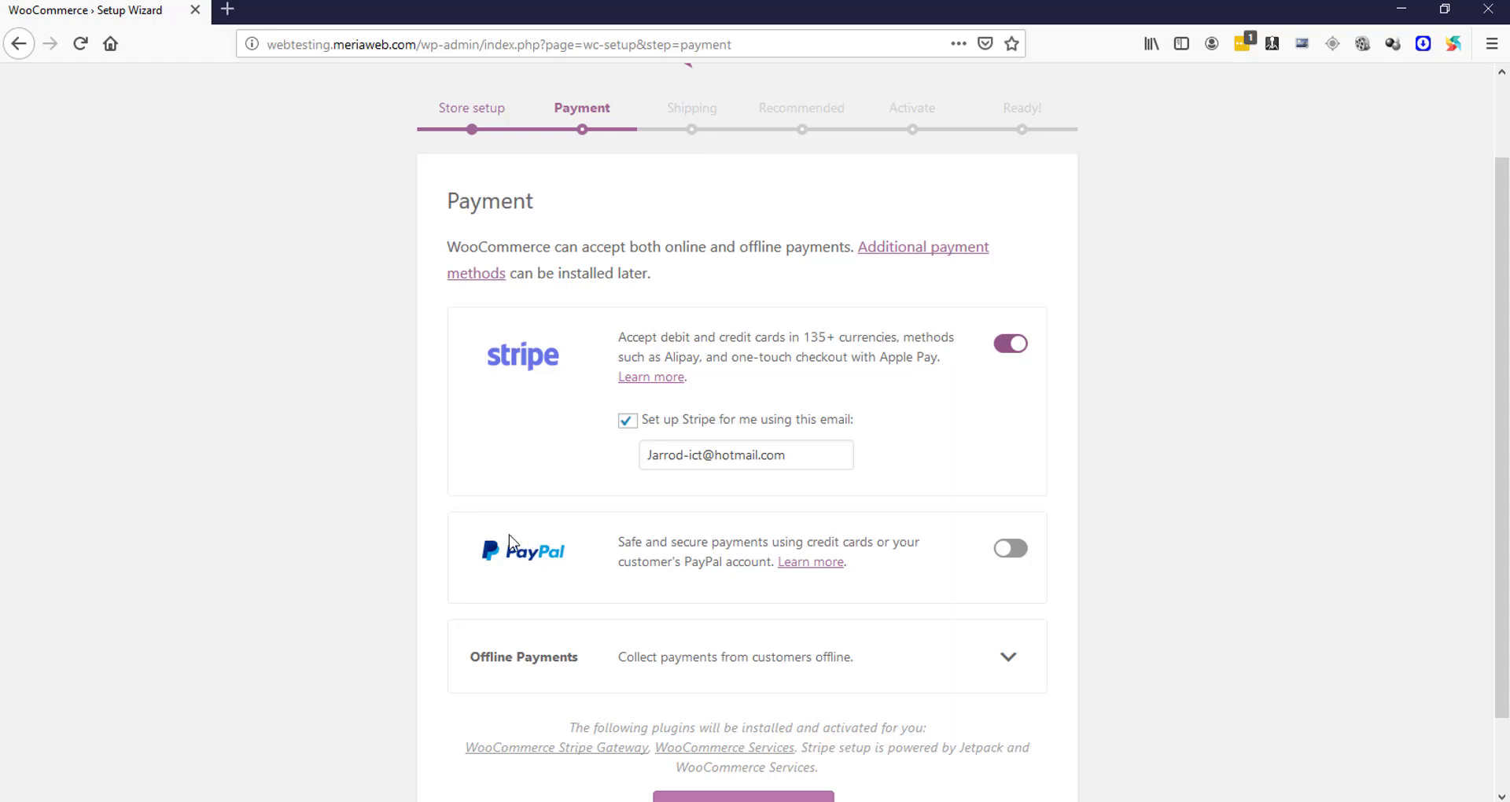
click(1004, 560)
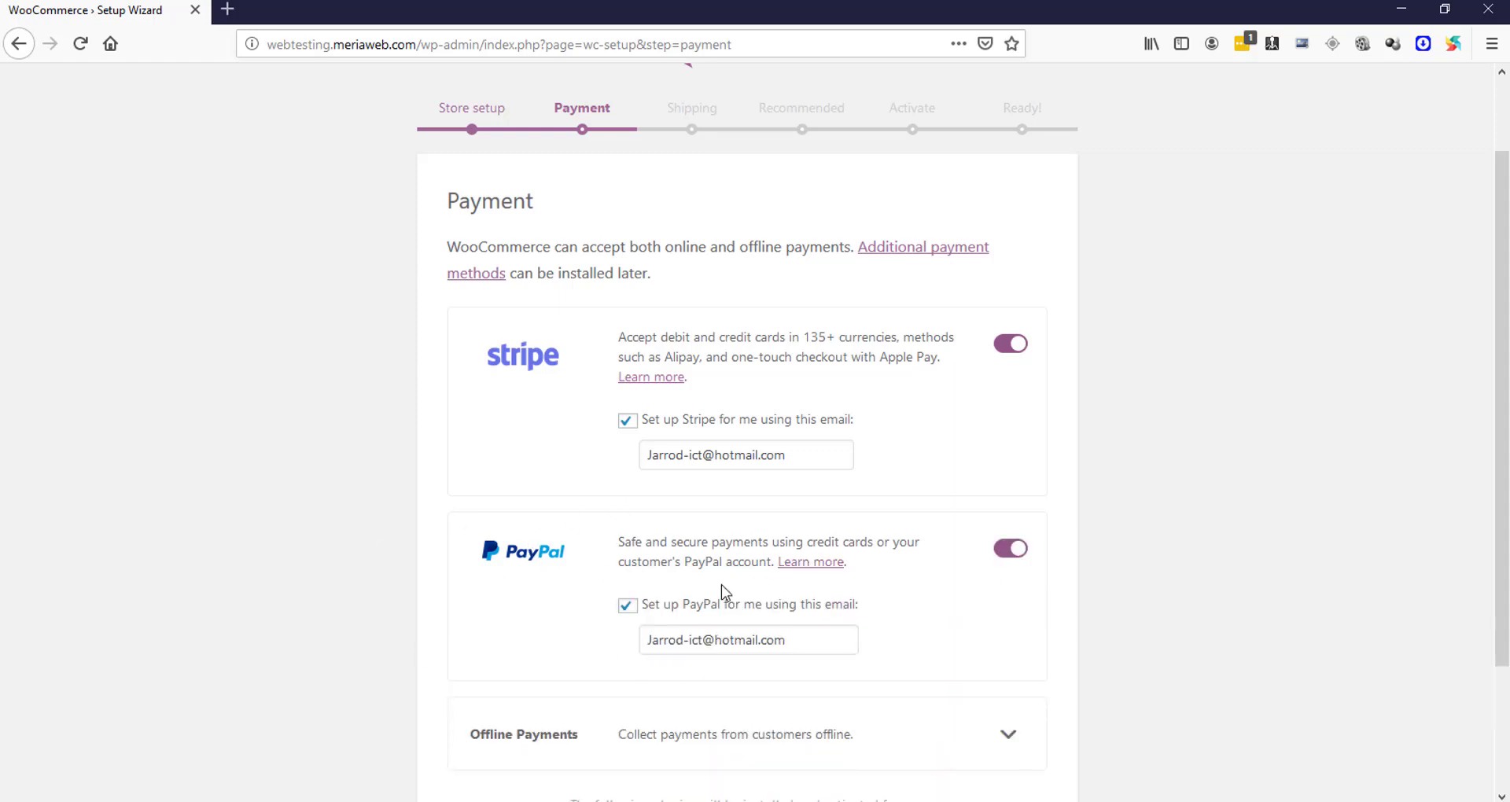
scroll(708, 509, down, 3)
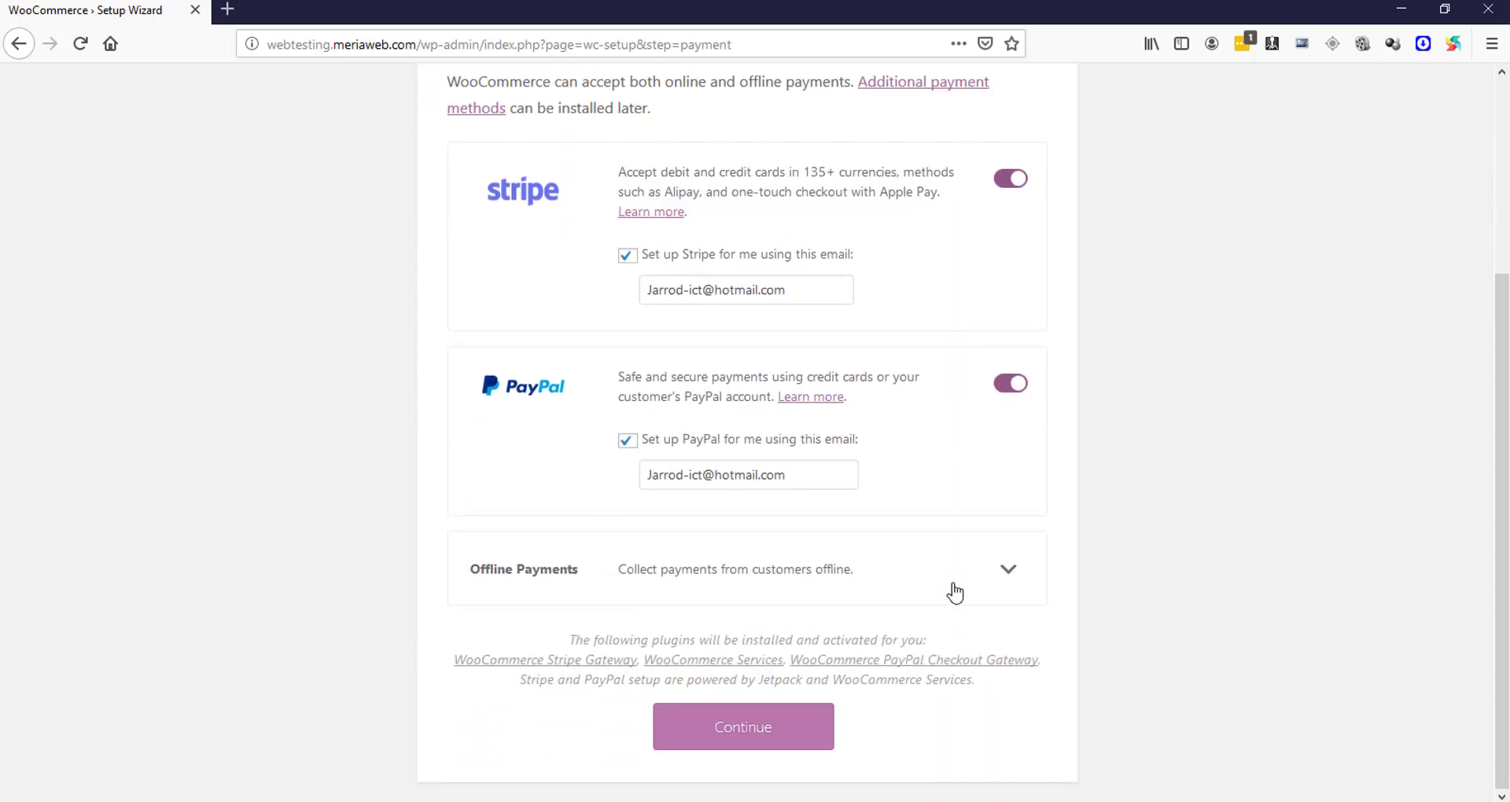
click(1007, 569)
scroll(686, 557, down, 2)
scroll(685, 555, down, 3)
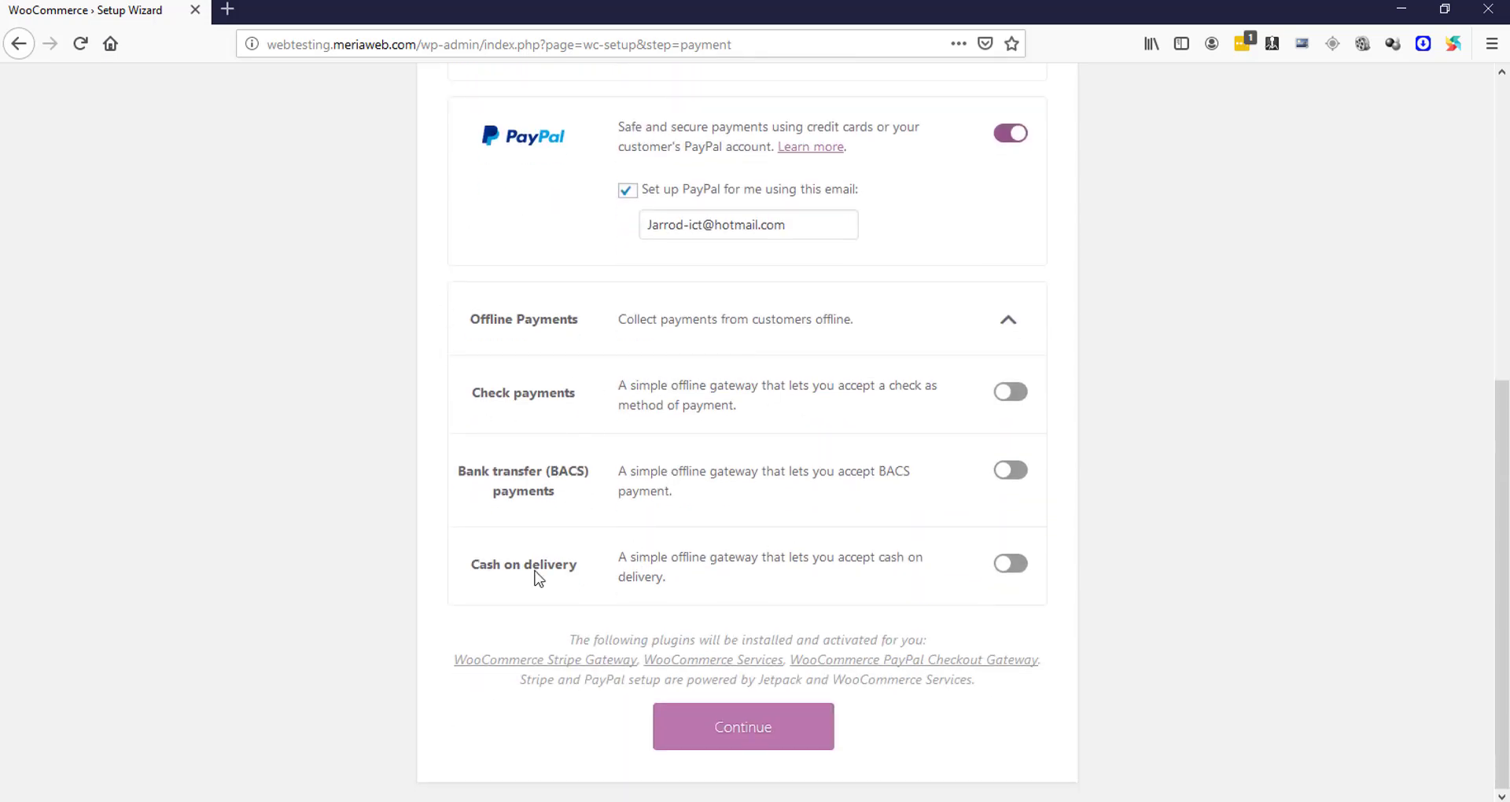
click(715, 729)
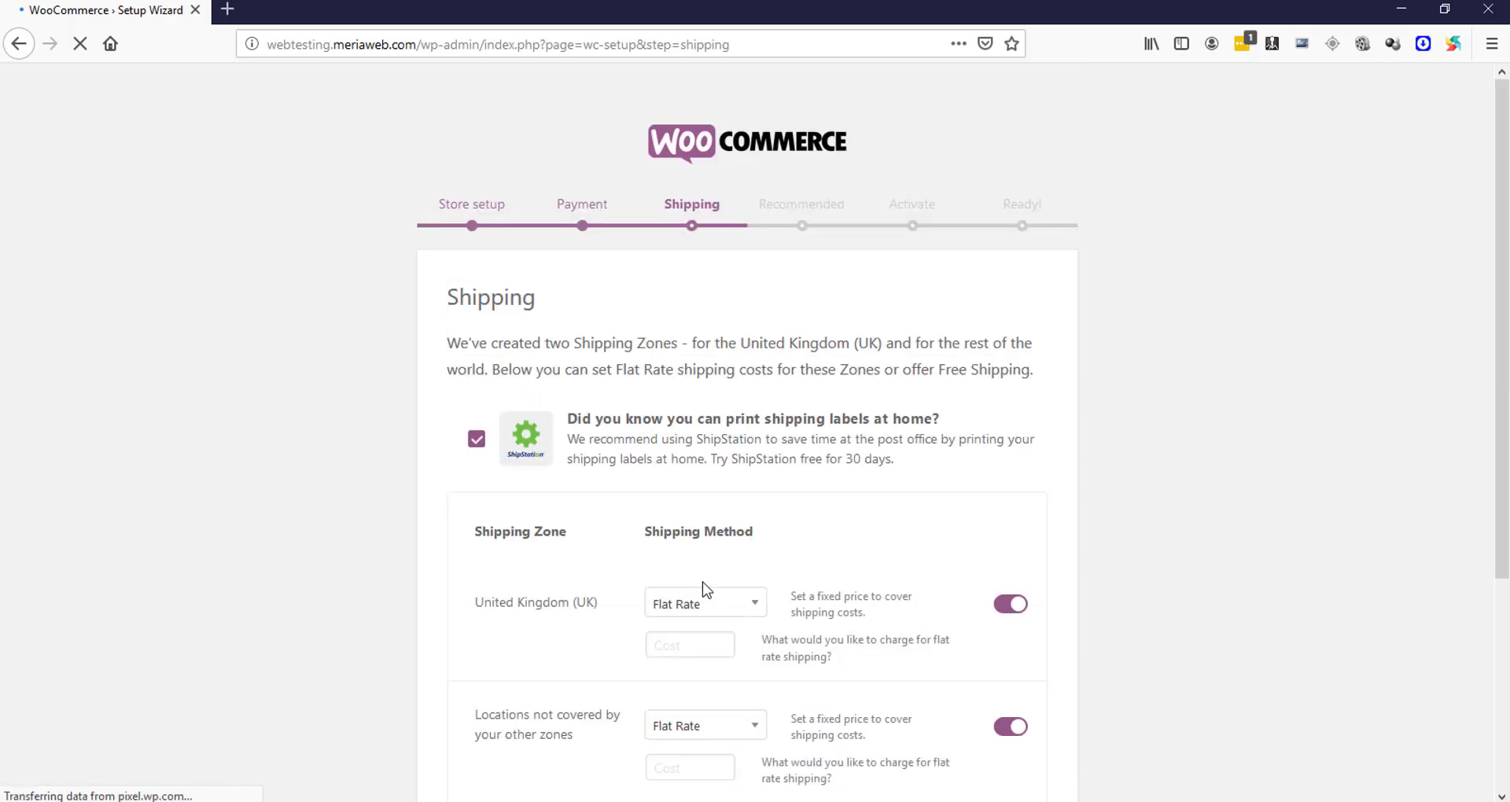
Enter flat rate shipping costs for the United Kingdom zone and locations not covered by other zones, then continue the wizard
scroll(709, 571, down, 3)
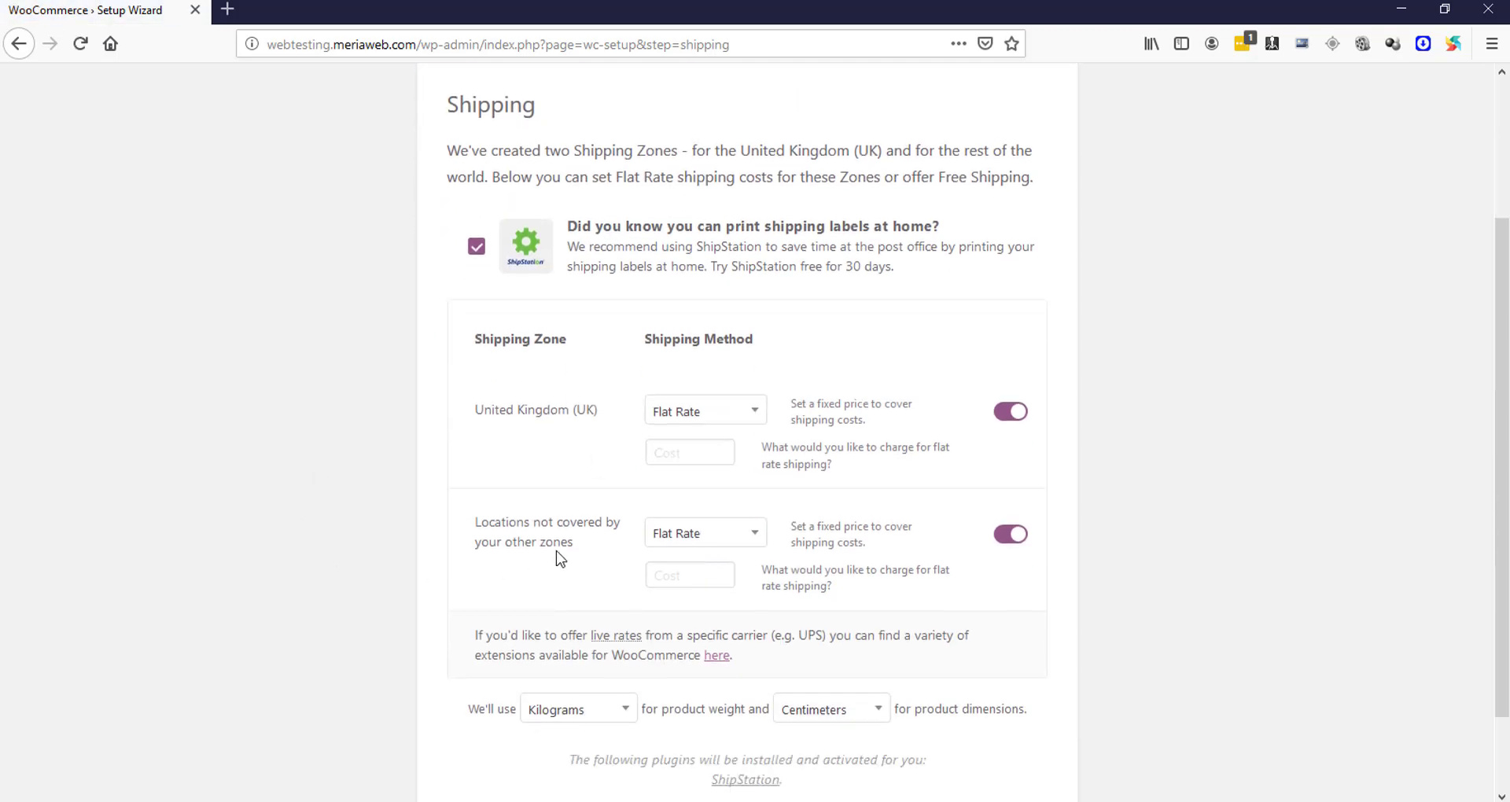
scroll(540, 573, down, 2)
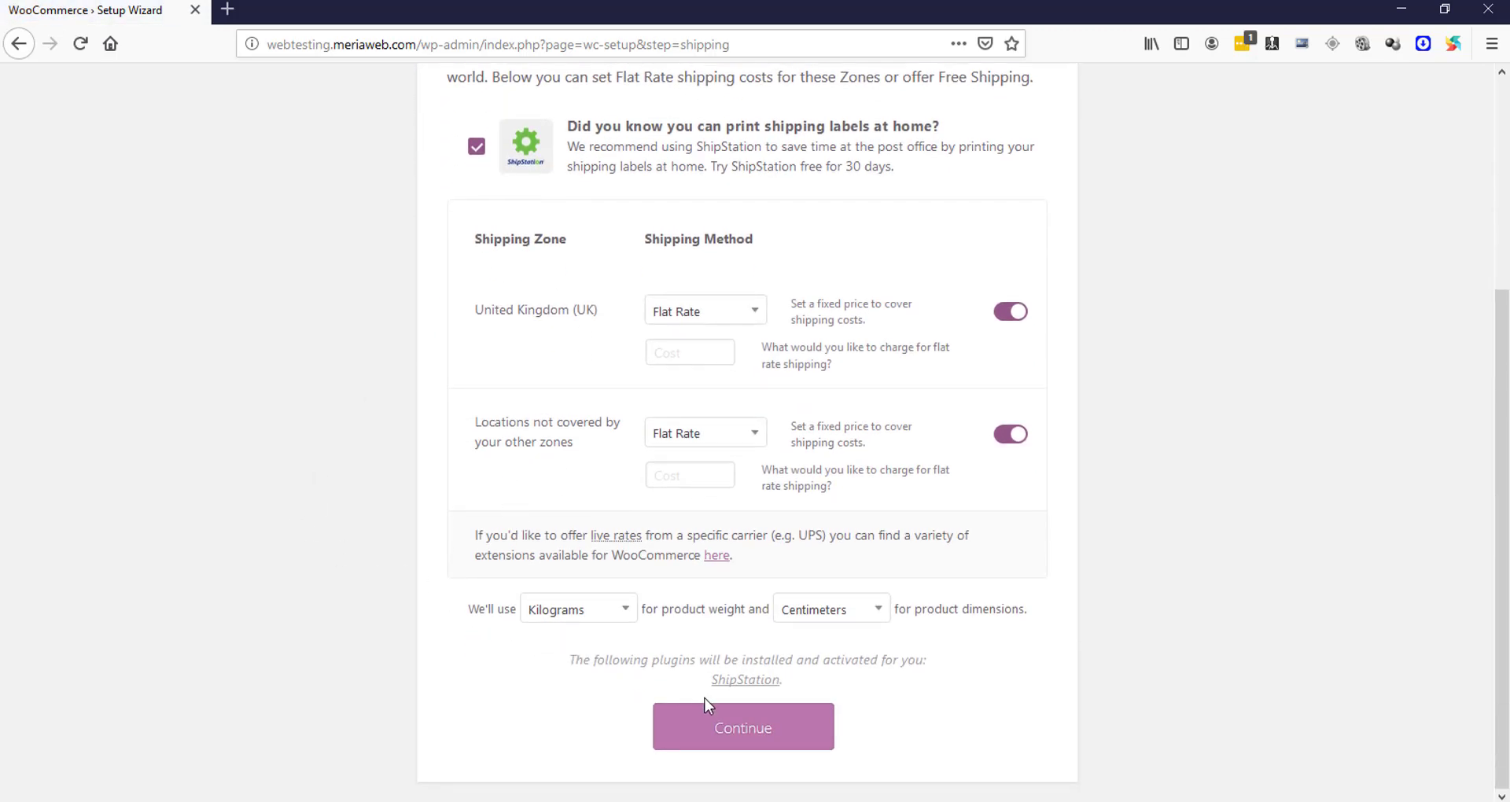
click(722, 726)
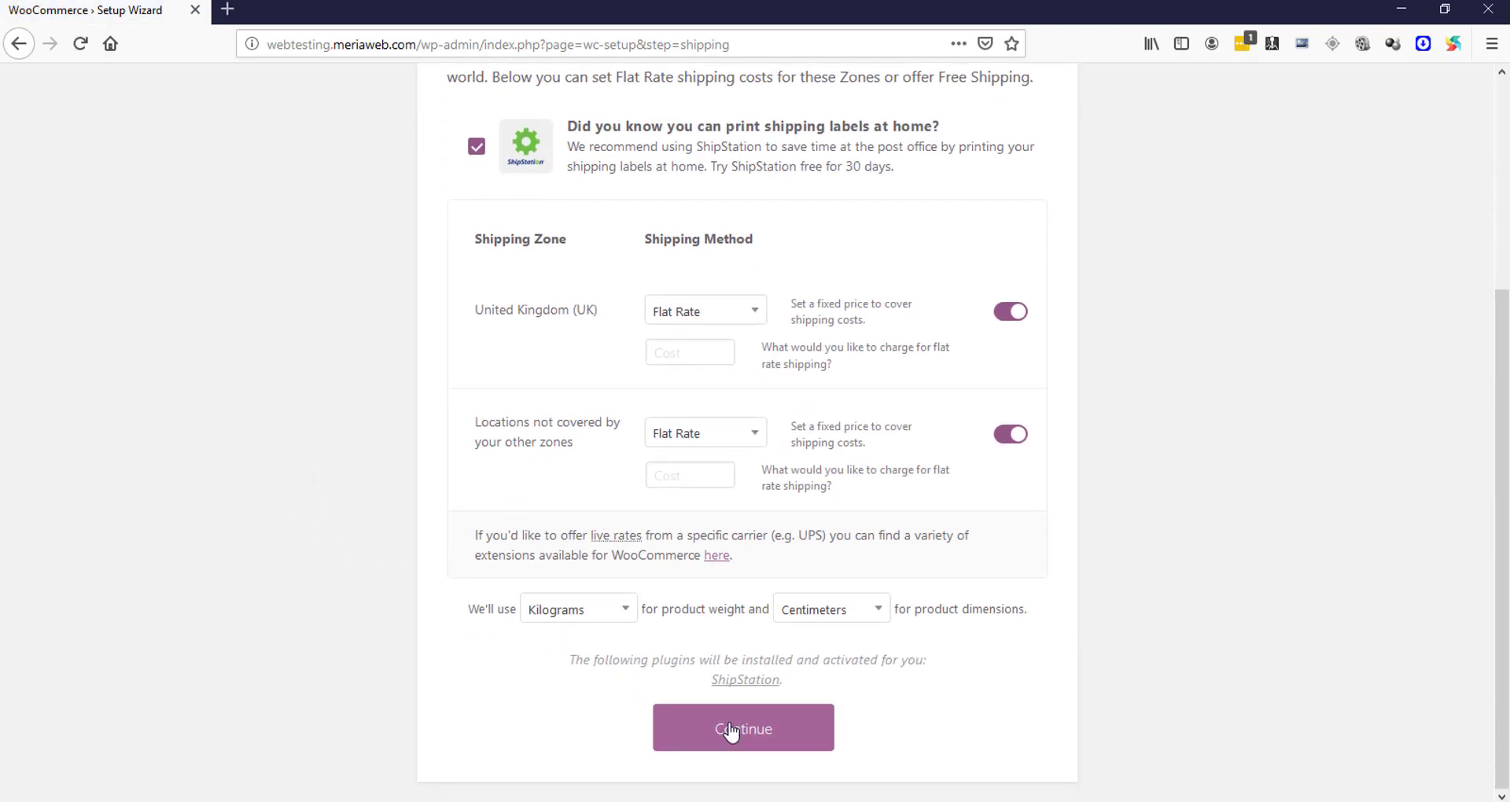
click(655, 347)
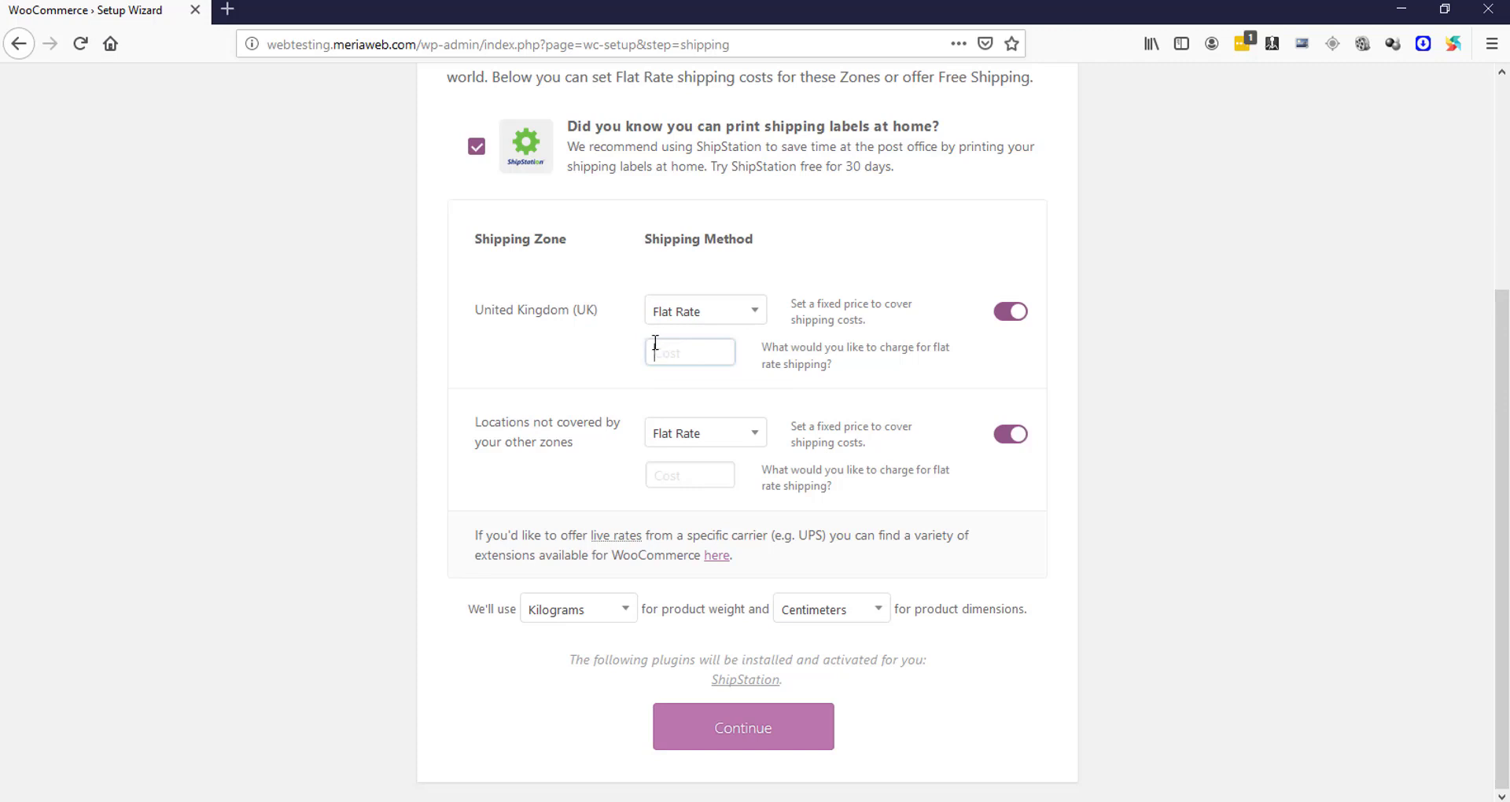
text(10)
key(BackSpace)
click(669, 475)
click(701, 716)
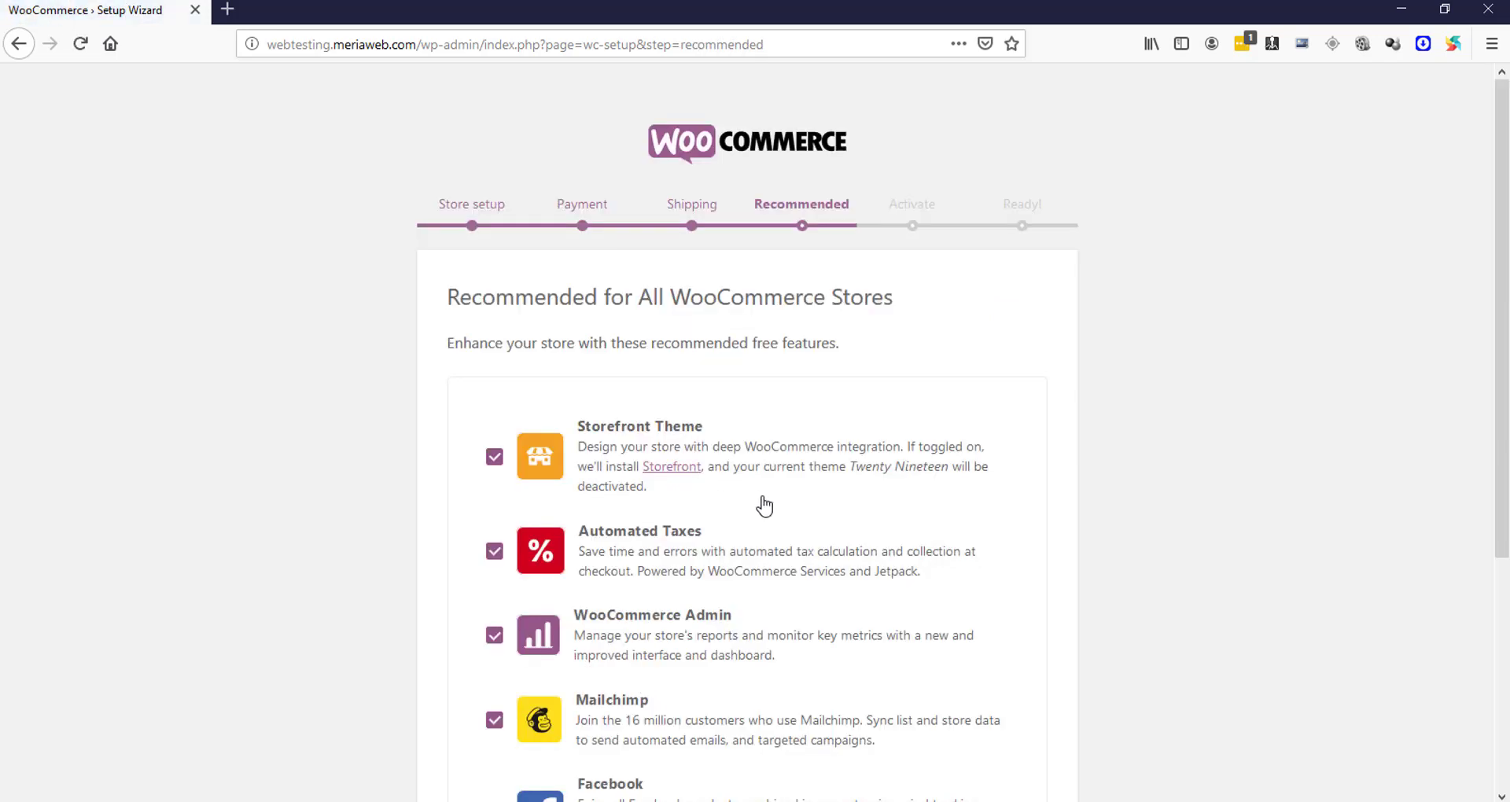
Accept all recommended store features, including the Storefront theme and Automated Taxes, and continue the wizard
scroll(756, 504, down, 4)
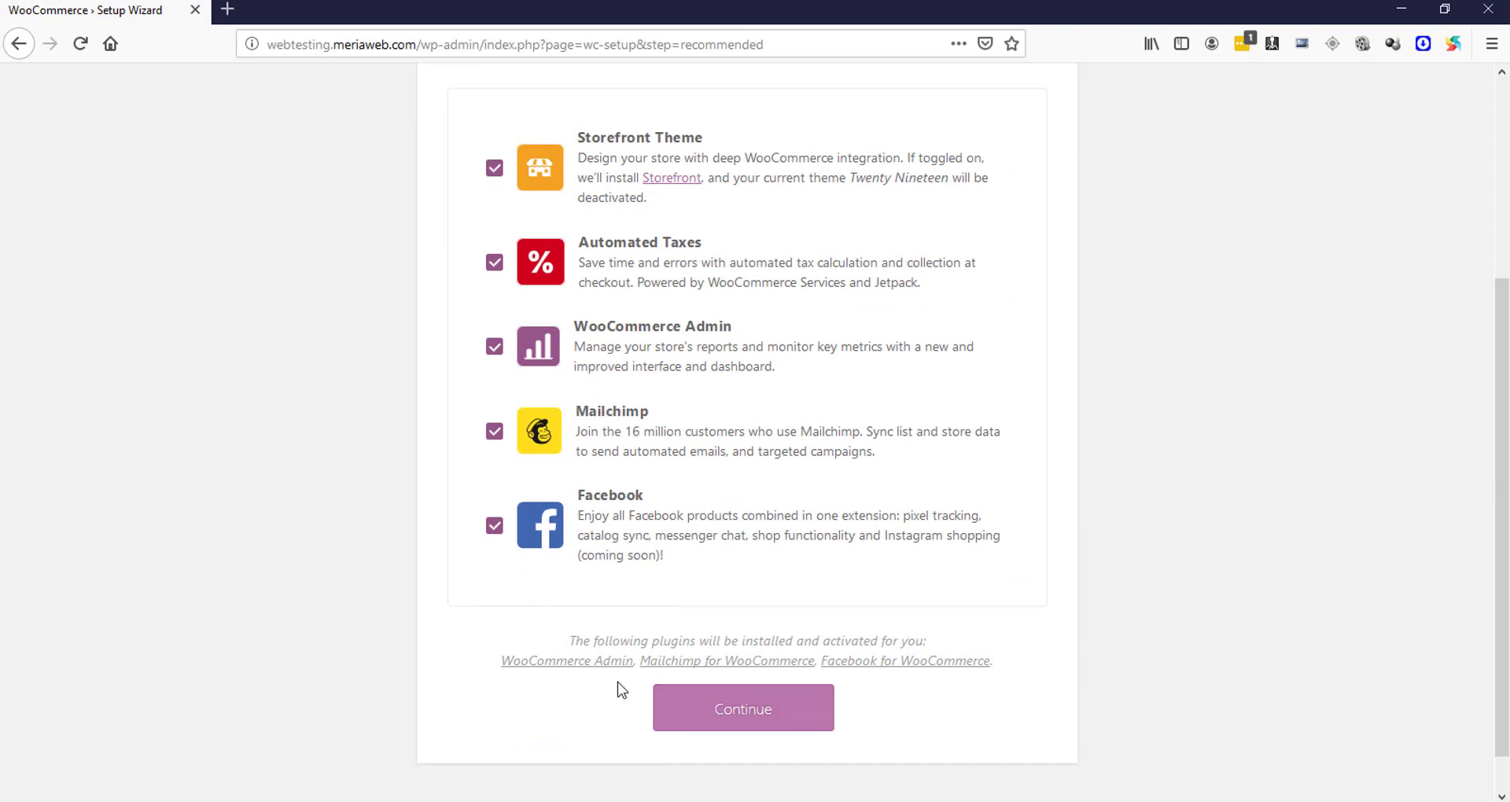
scroll(765, 622, up, 2)
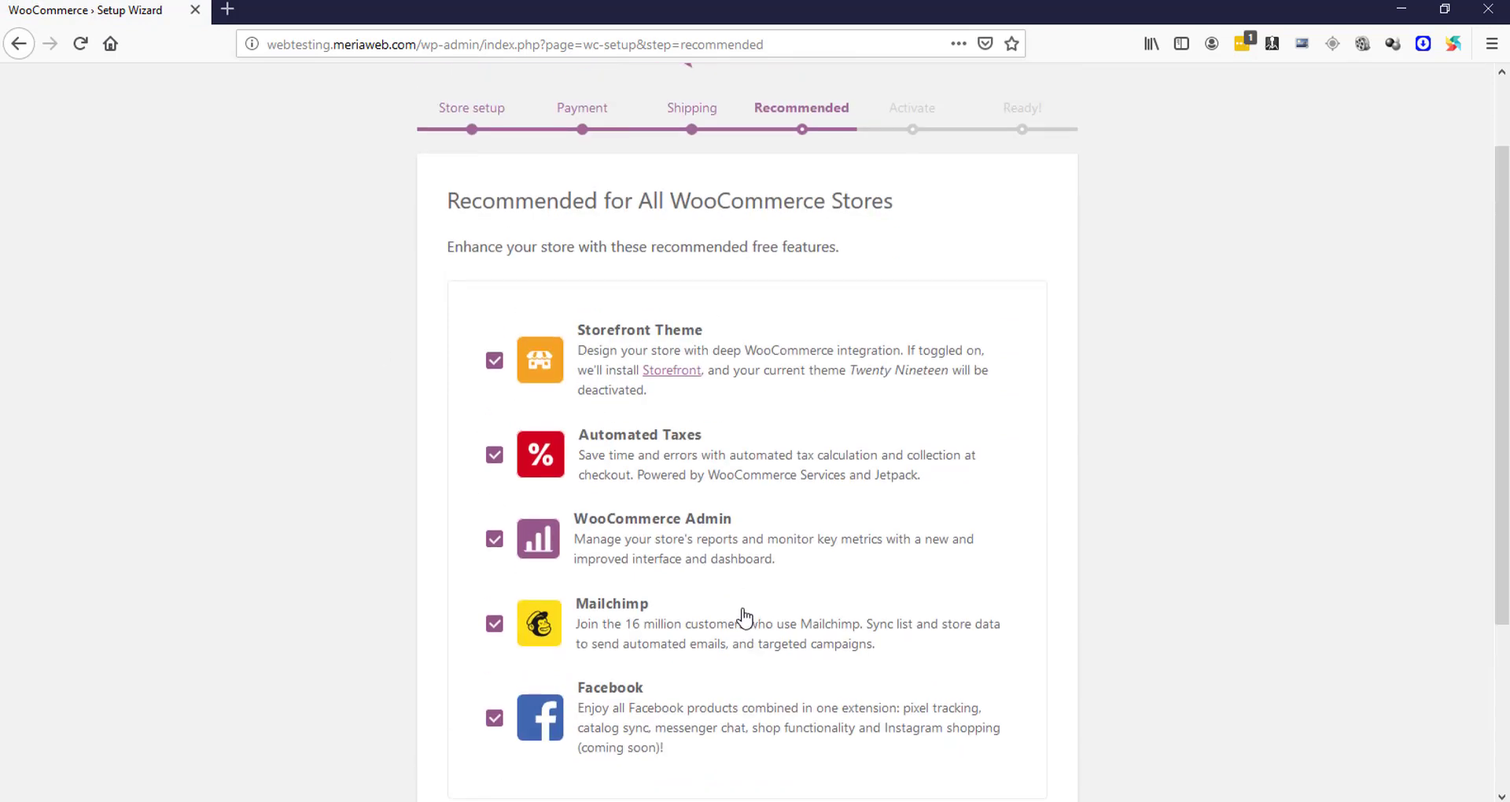
scroll(691, 620, down, 2)
click(734, 722)
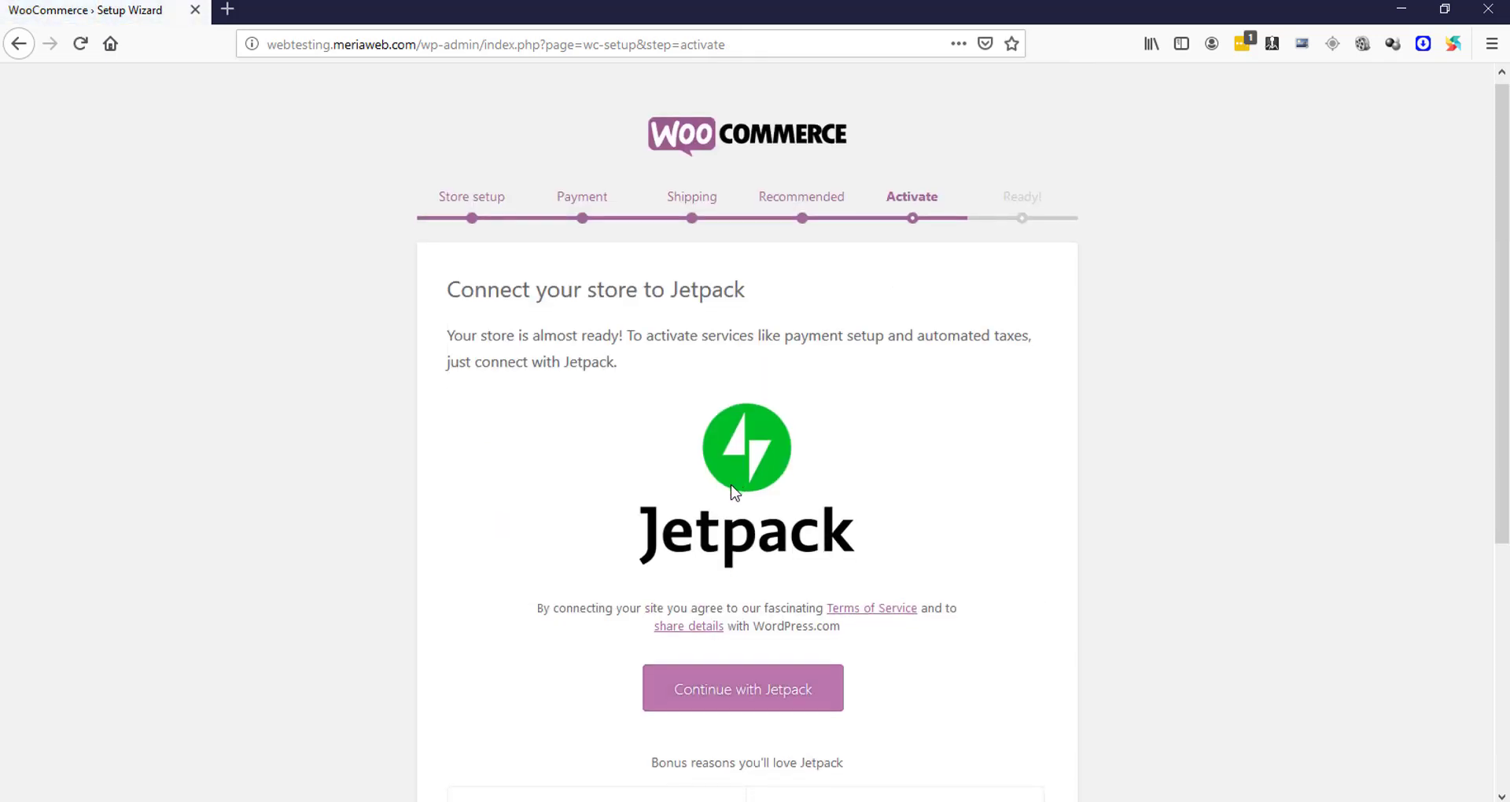
Skip connecting the store to Jetpack and proceed to the wizard's final stage
scroll(708, 456, down, 3)
scroll(697, 424, down, 1)
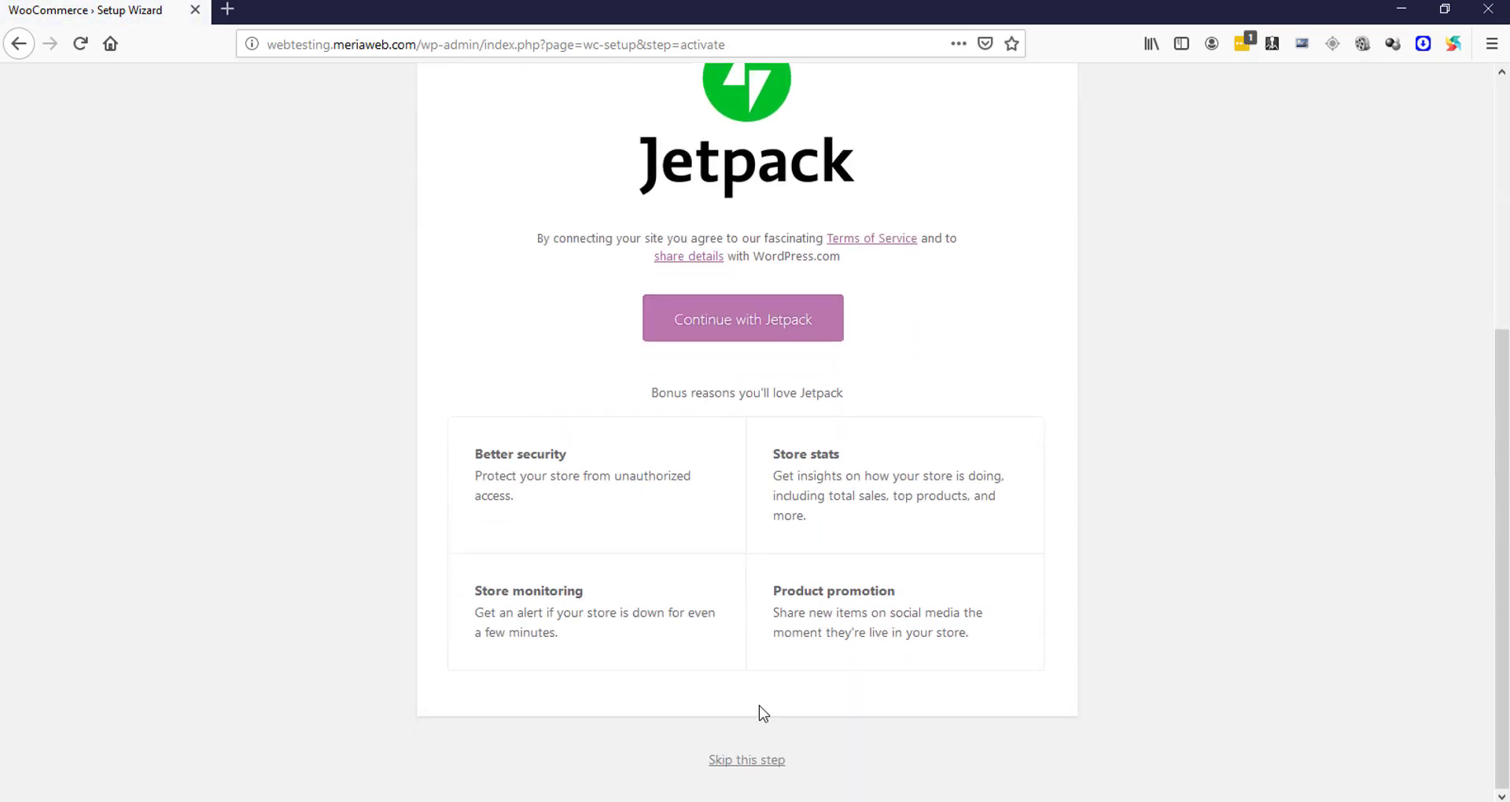
click(748, 761)
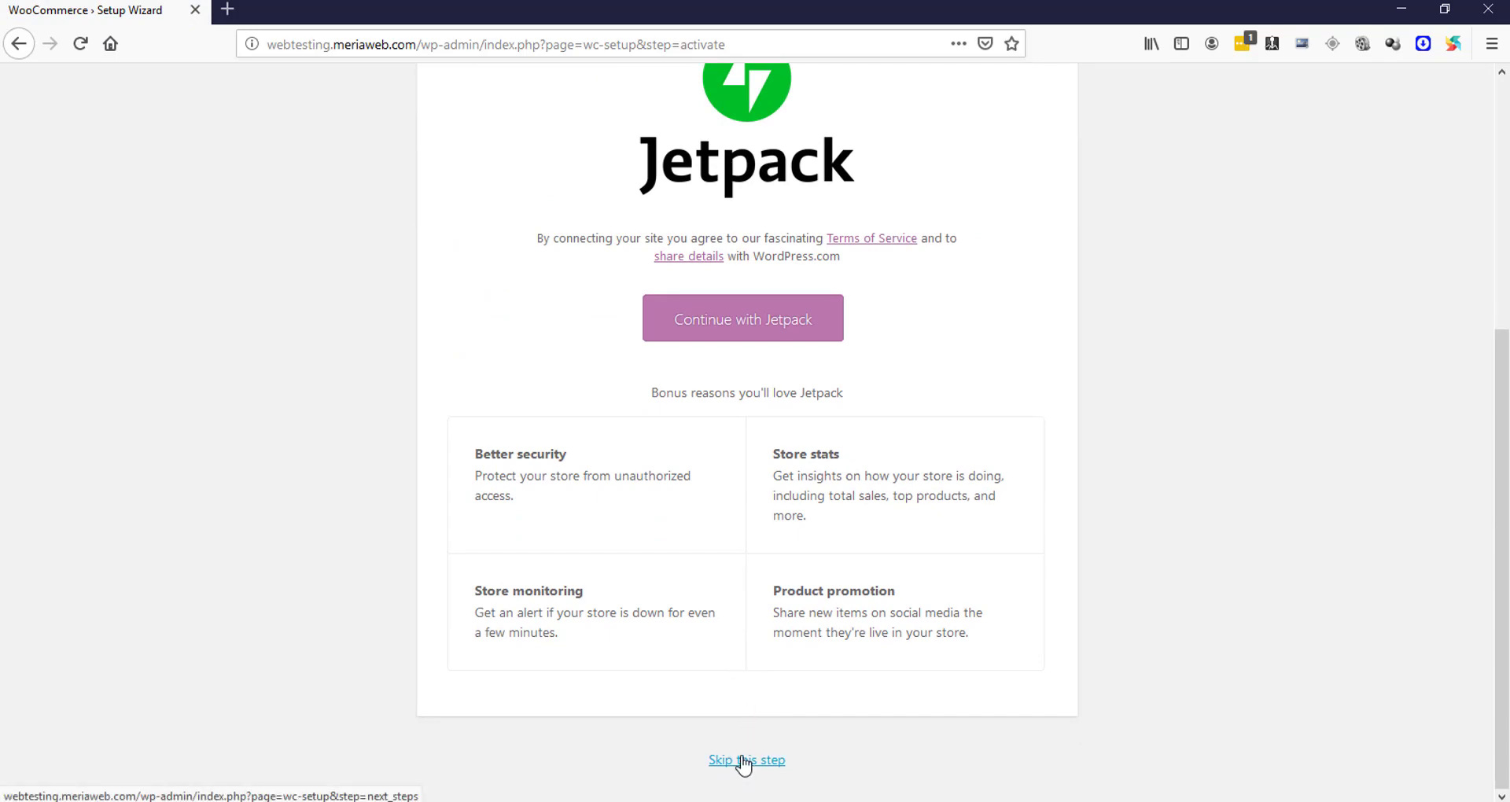
click(743, 761)
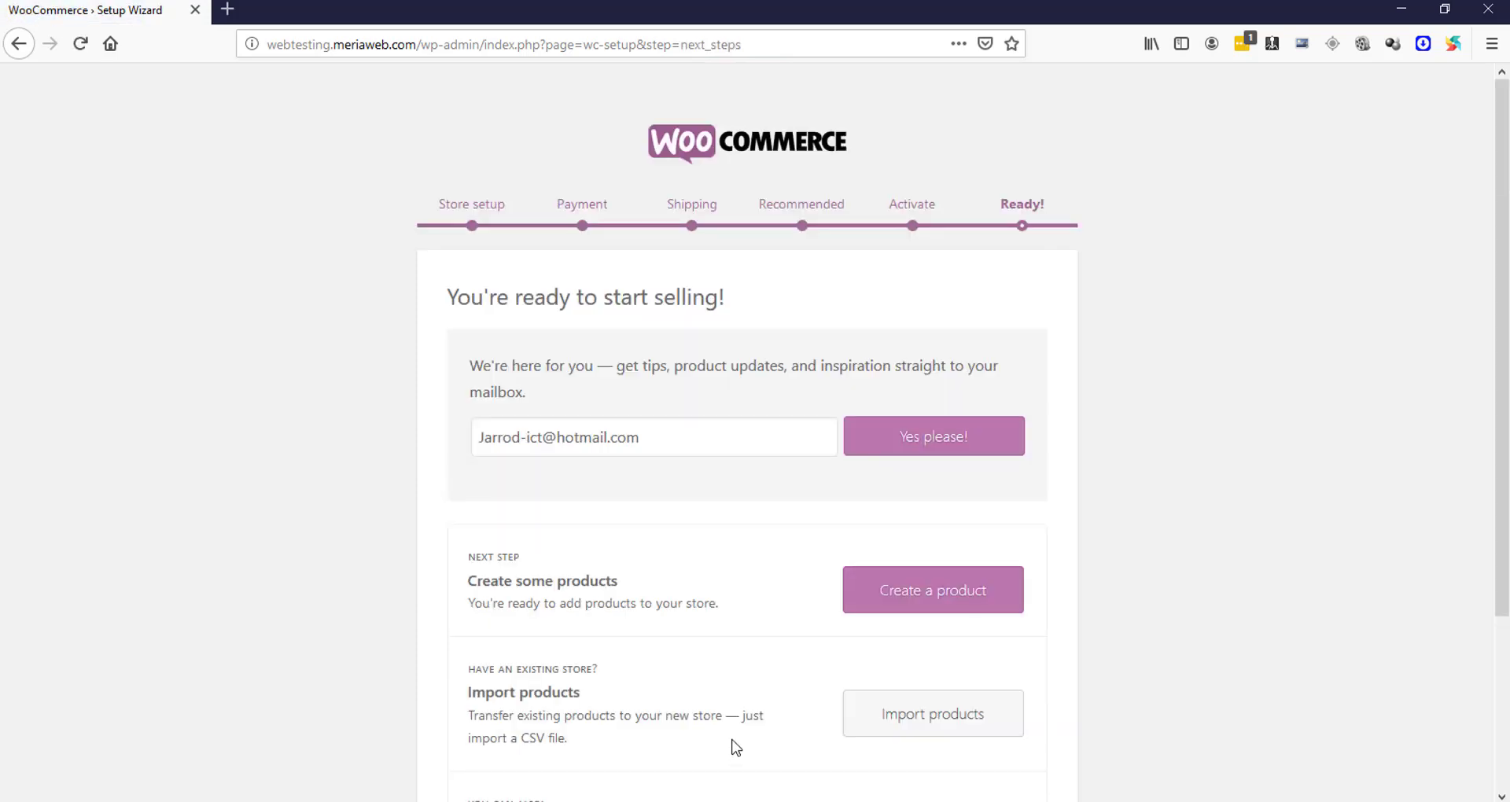
Open the new store in the Customizer from the wizard's final page and skip the welcome tour
scroll(718, 496, down, 3)
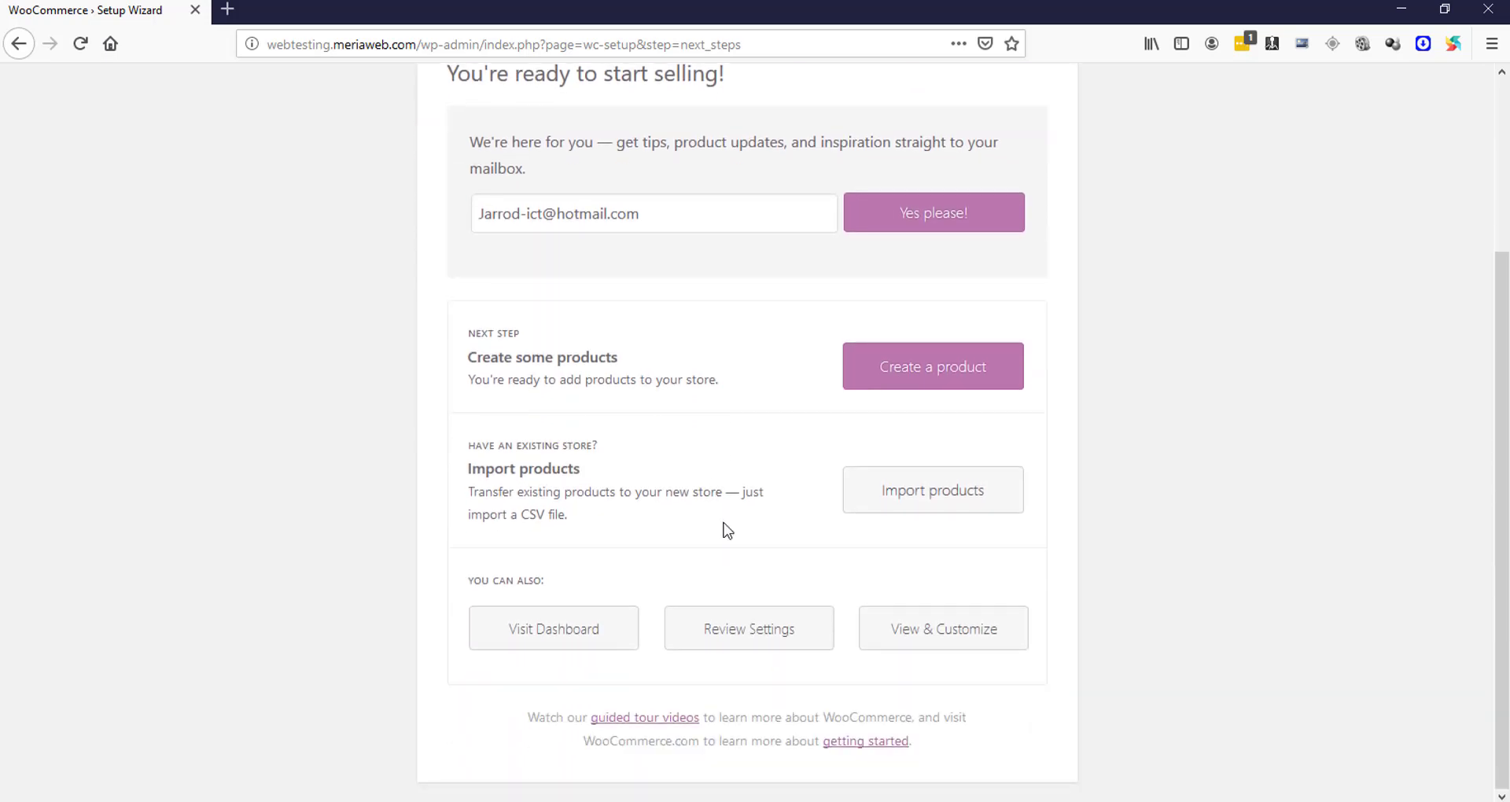
click(903, 635)
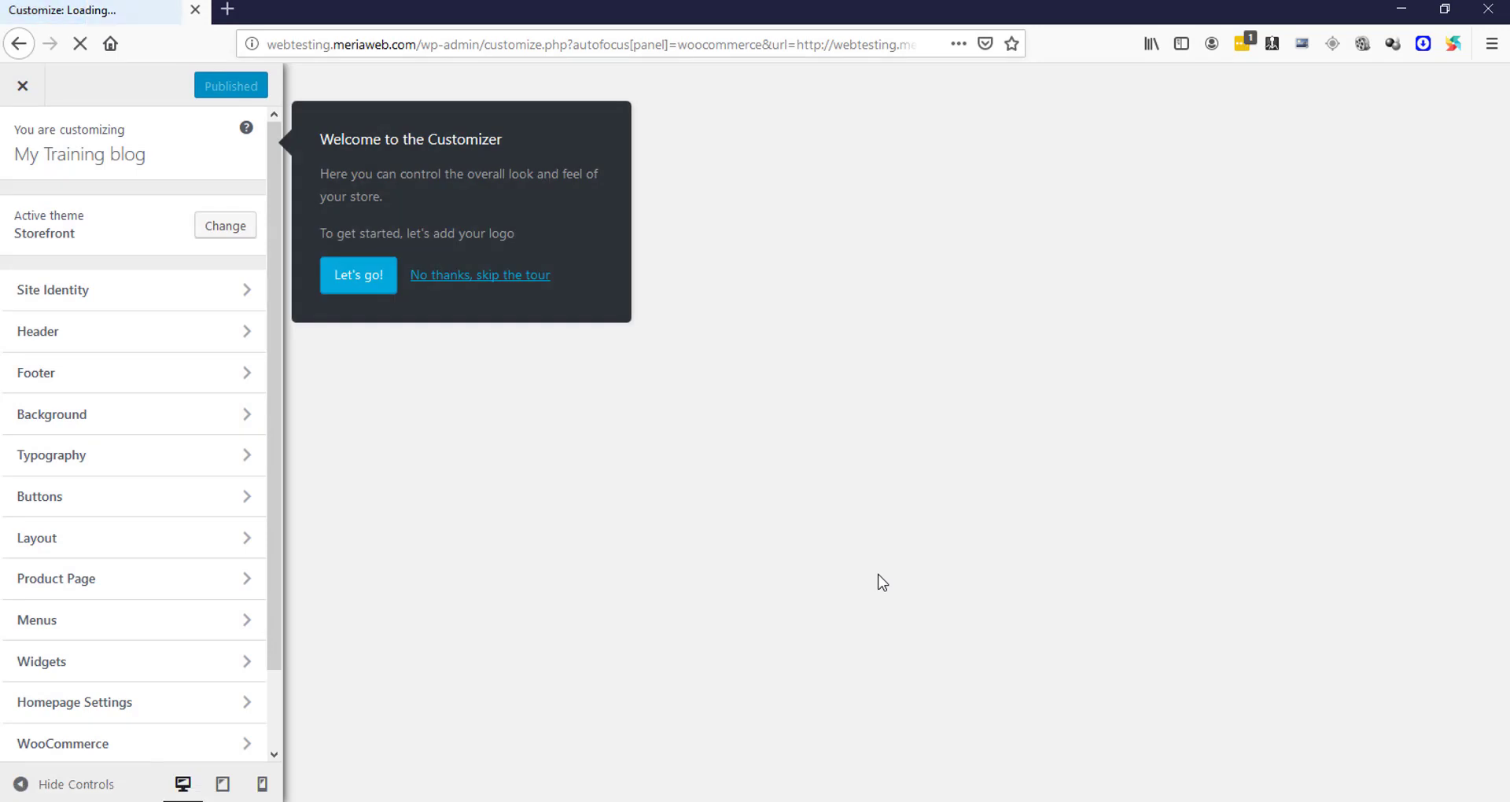
click(440, 275)
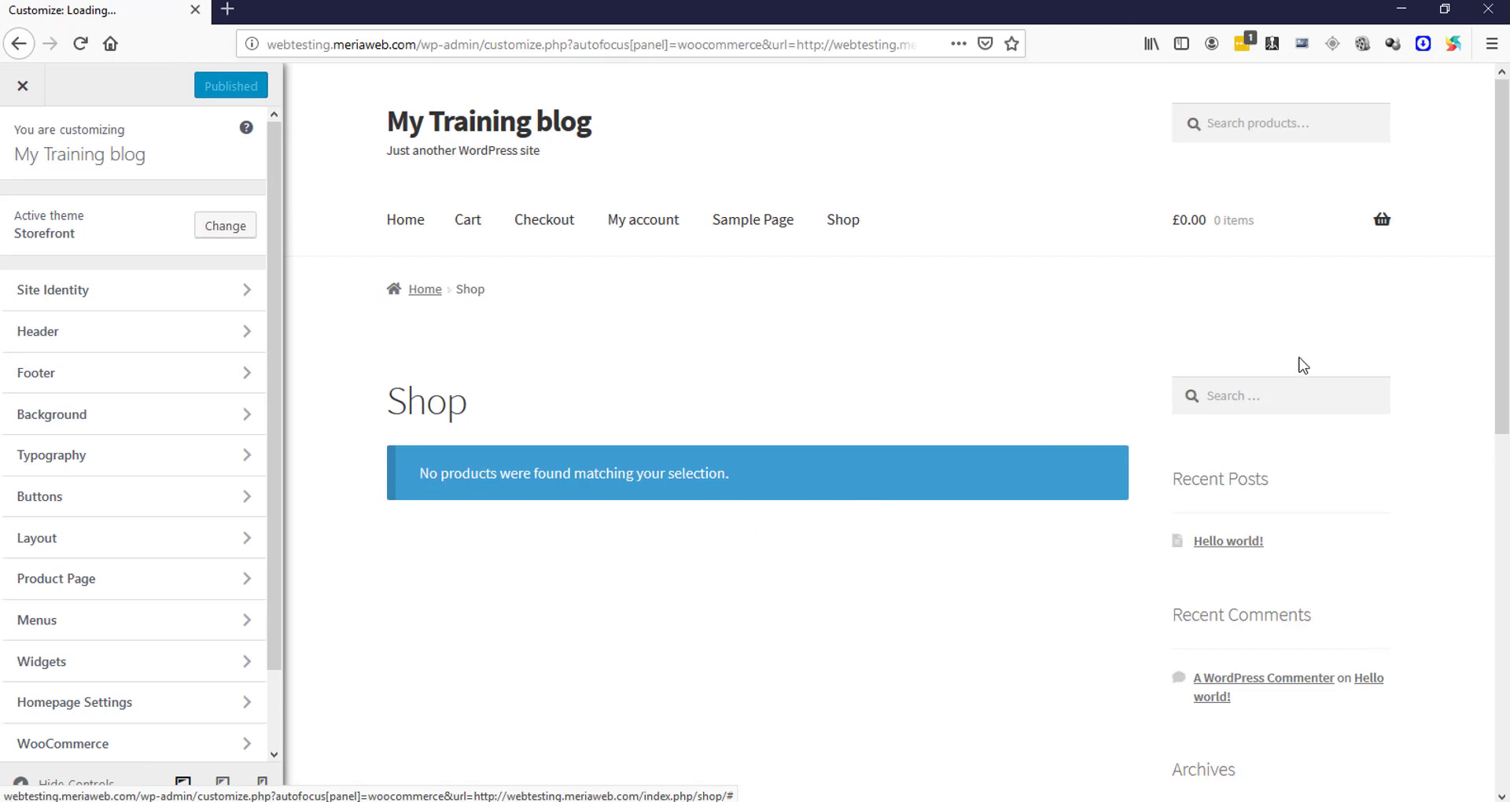
Review the Shop page preview and the WooCommerce Product Catalog settings, then close the Customizer and return to the wizard's final options
drag(1507, 275, 1509, 236)
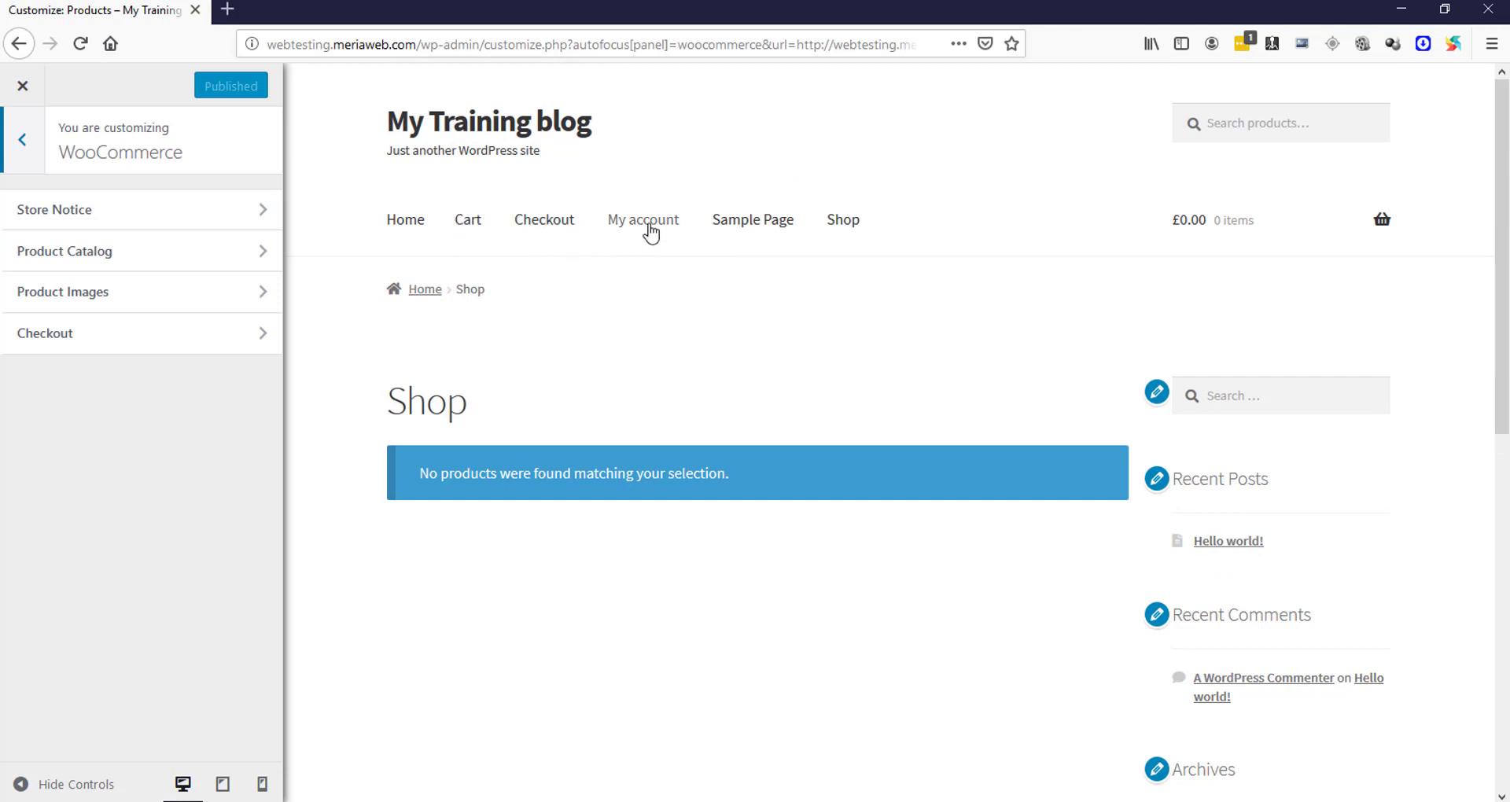
click(845, 229)
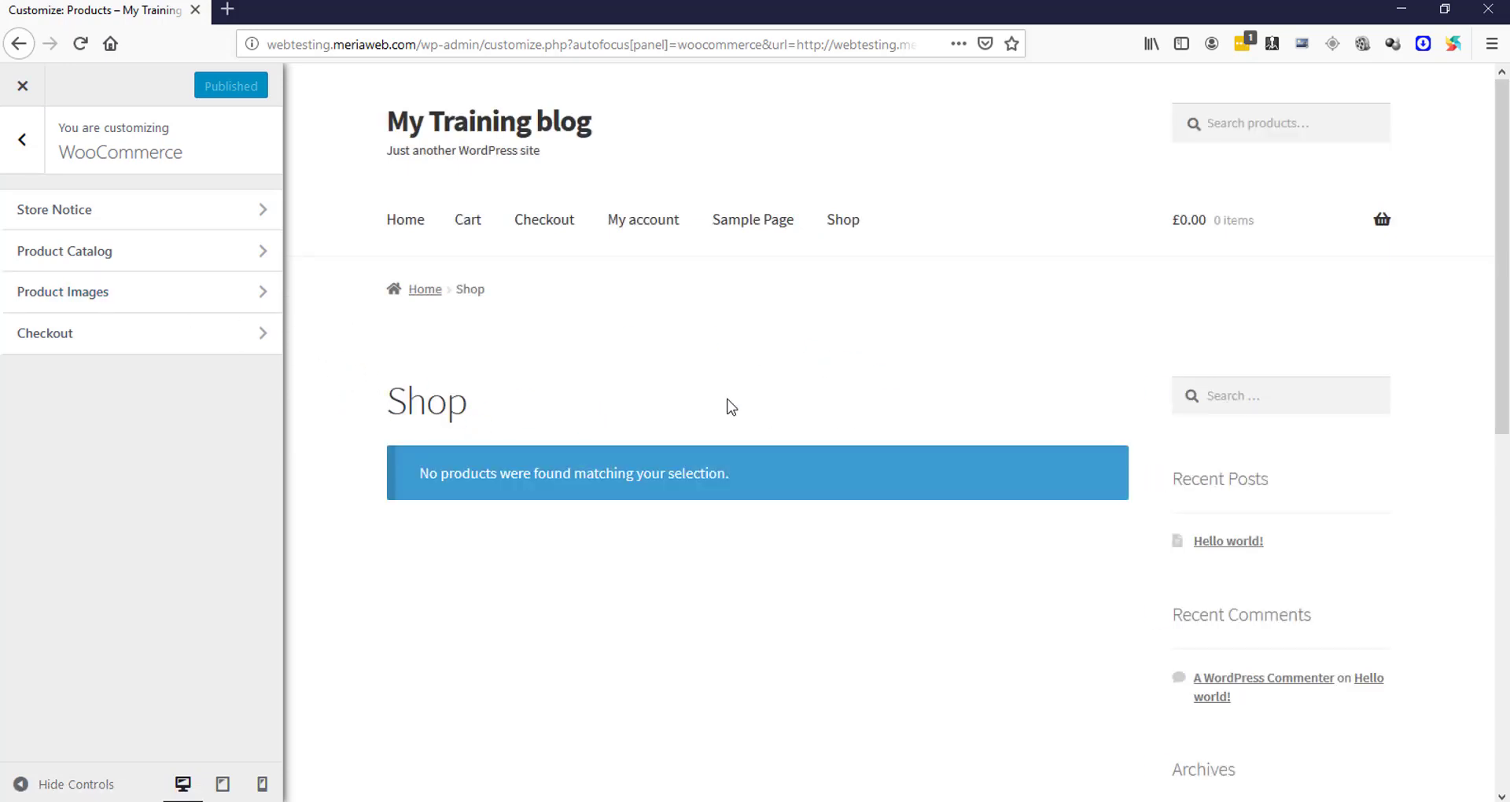
click(105, 259)
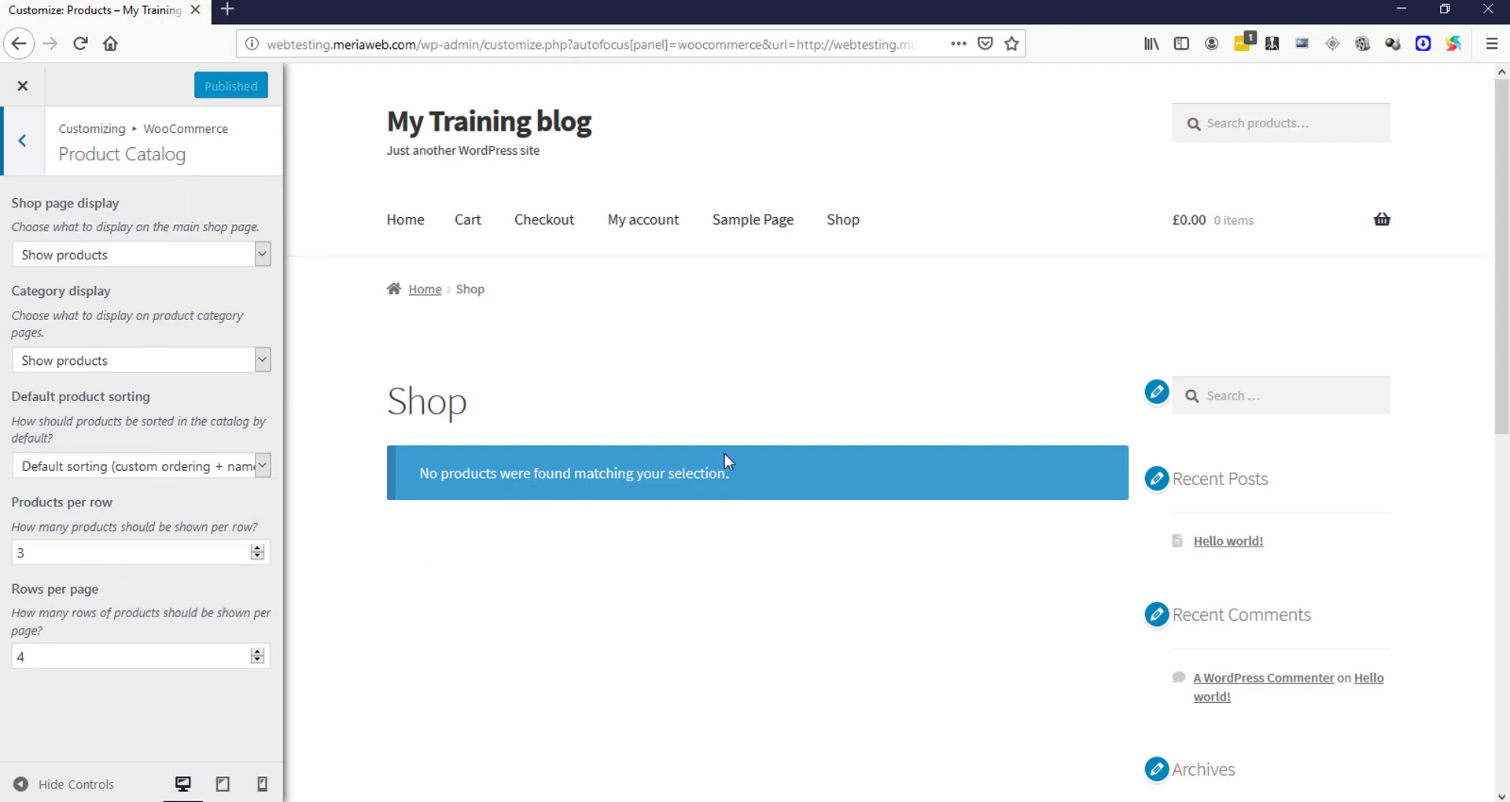
click(15, 95)
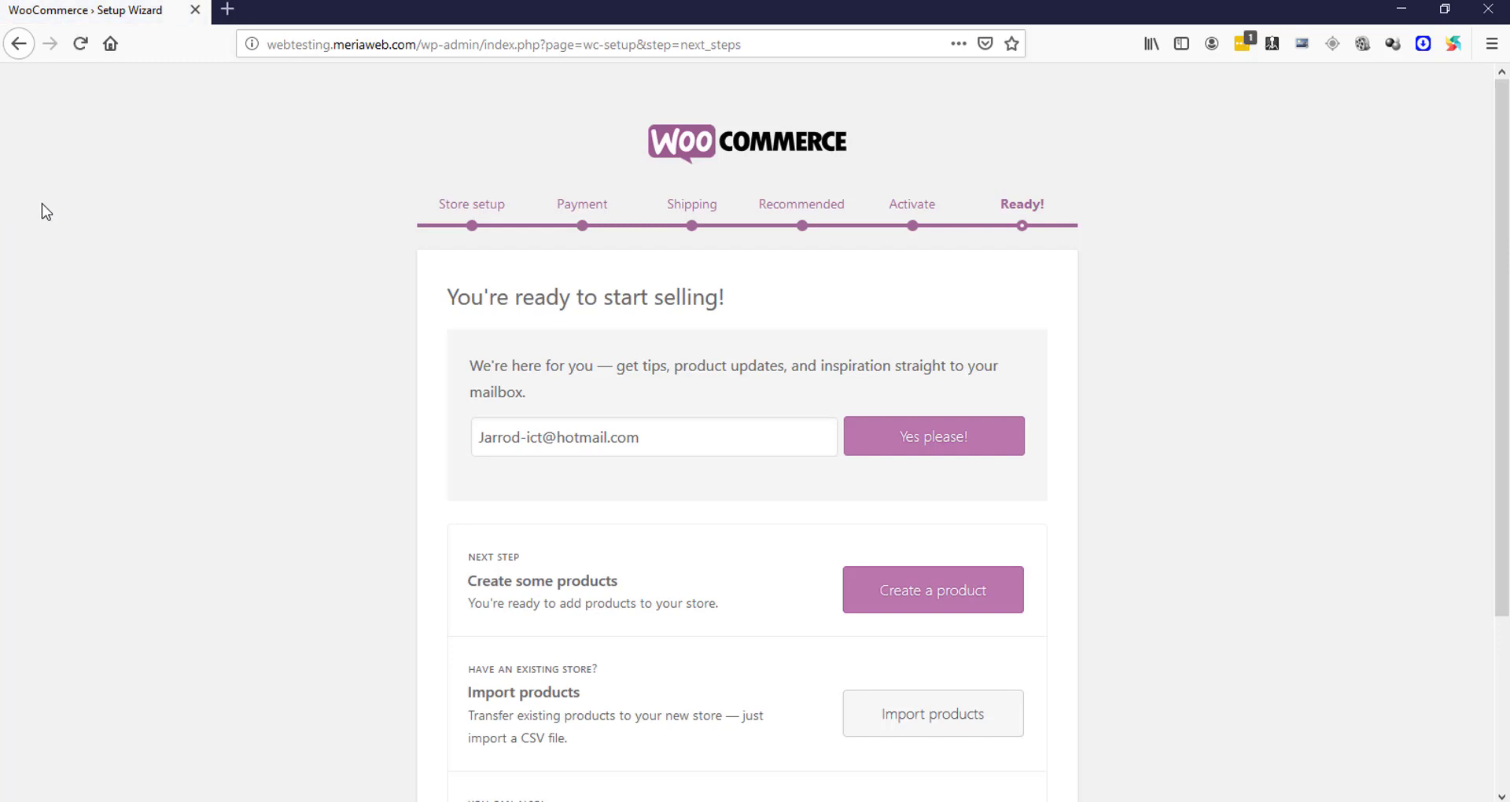
scroll(417, 158, down, 3)
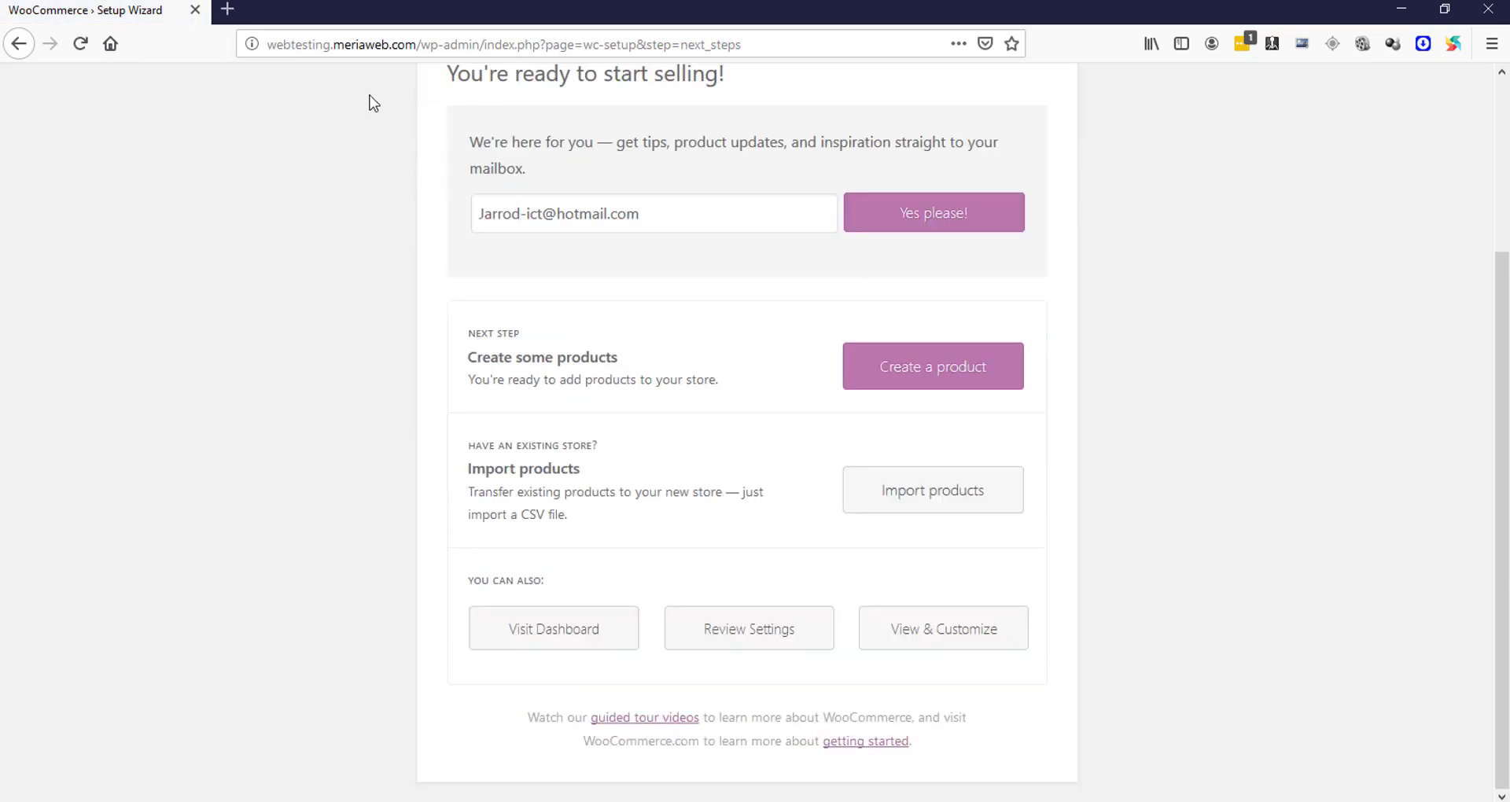
Leave the setup wizard and load the site's front page at webtesting.meriaweb.com
scroll(373, 104, up, 2)
drag(741, 44, 429, 37)
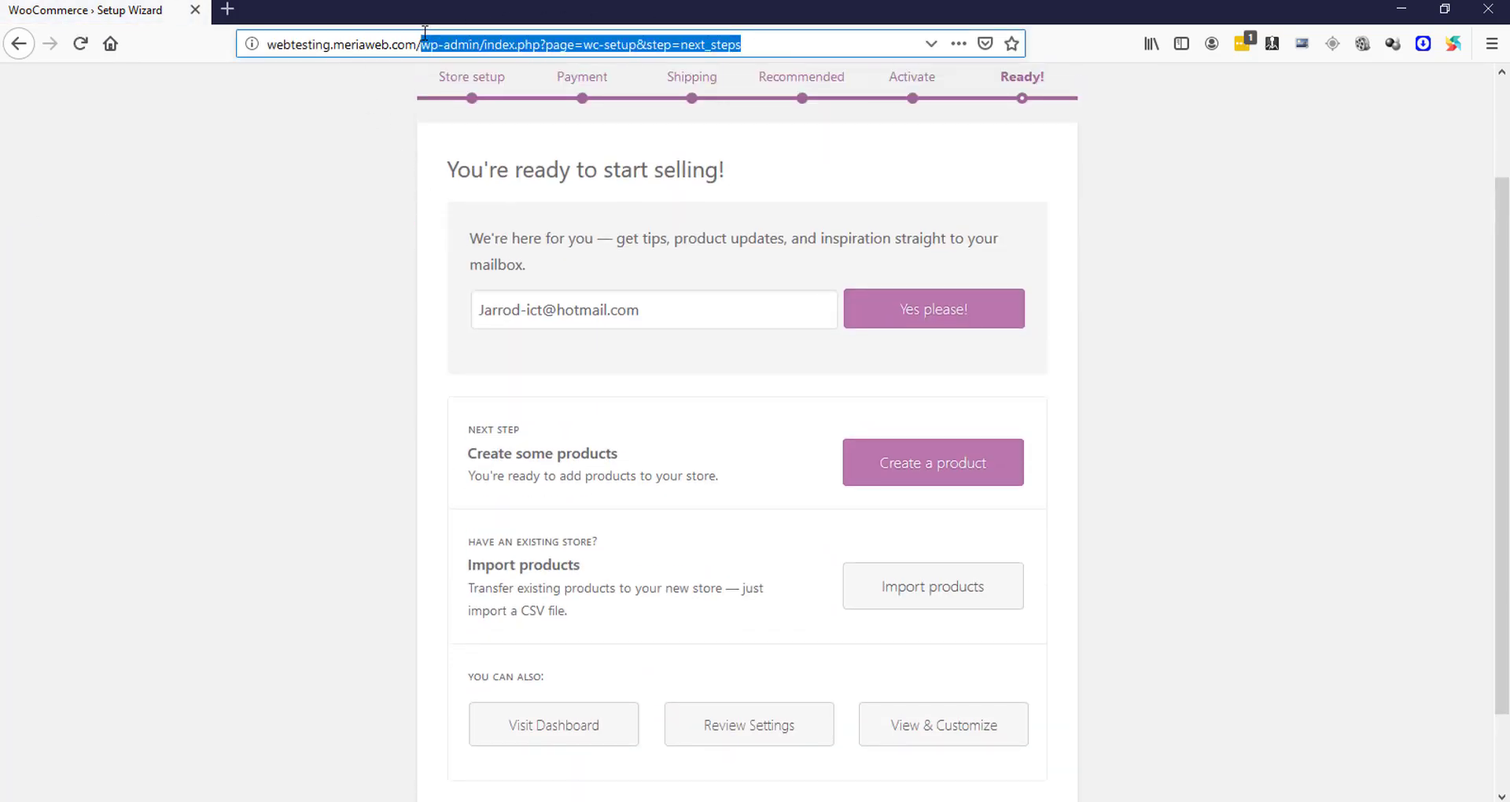
key(BackSpace)
key(Return)
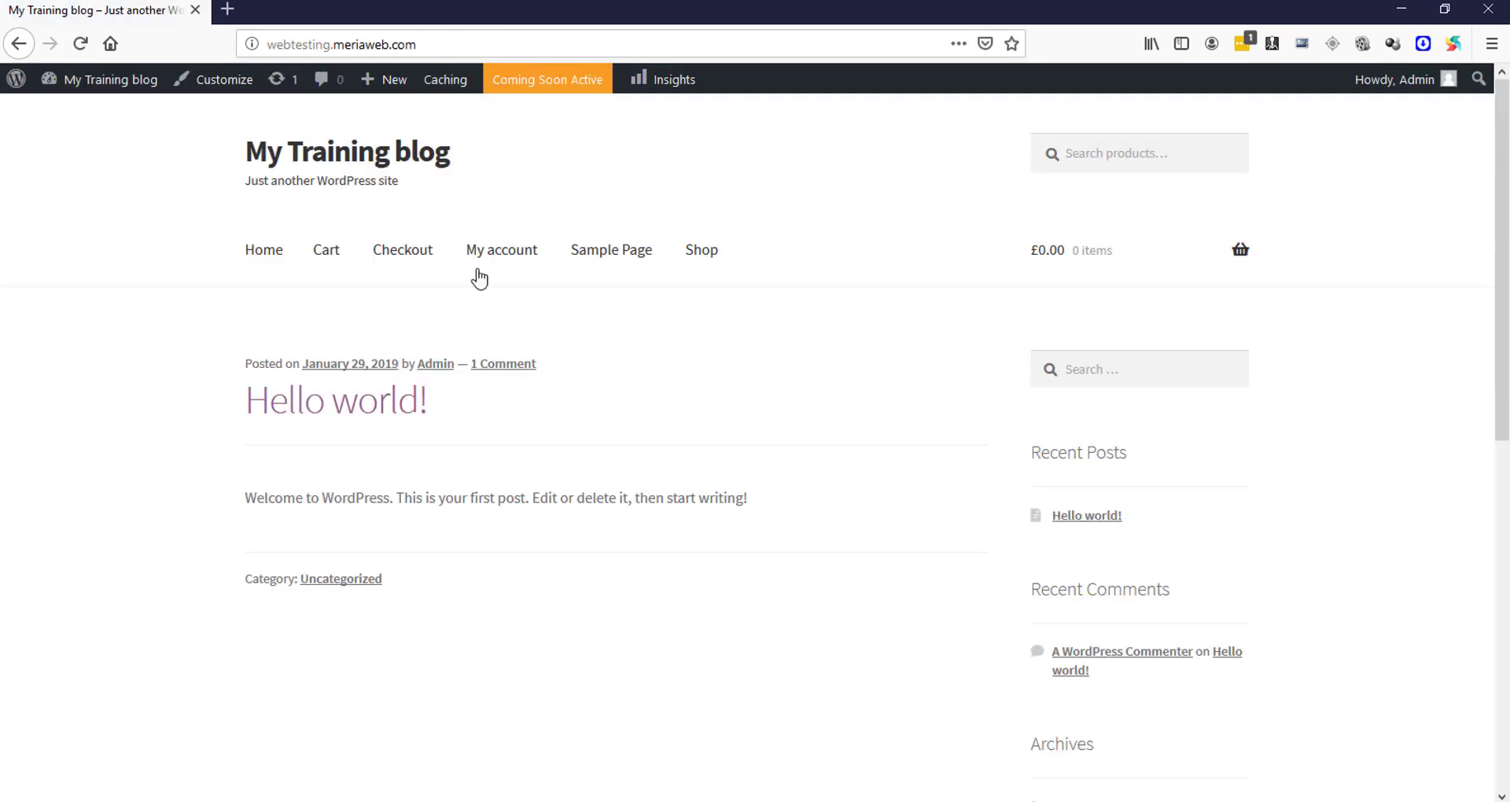
Examine the storefront's Cart page and the My account page with its account sections
click(321, 263)
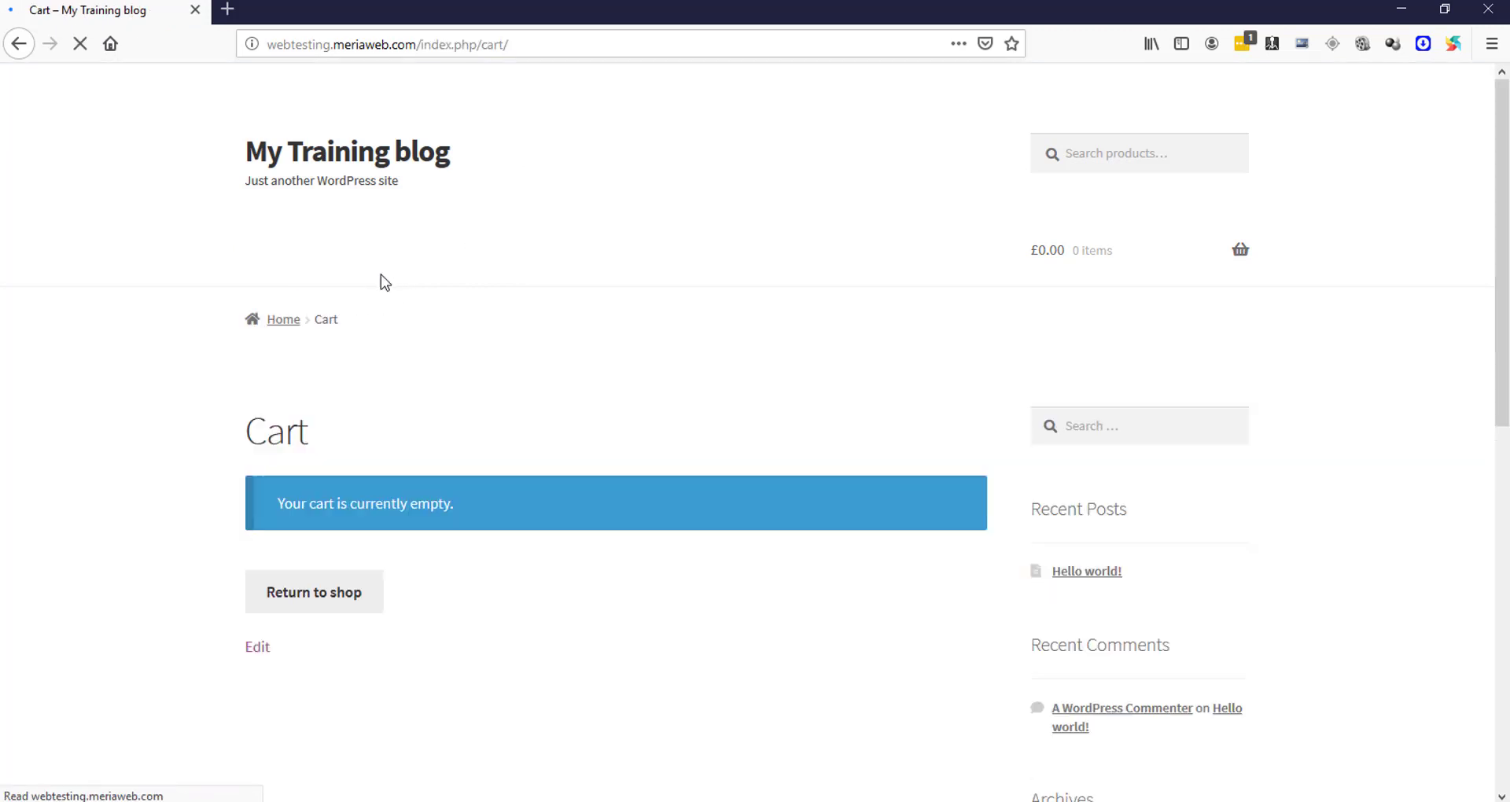
scroll(430, 298, down, 2)
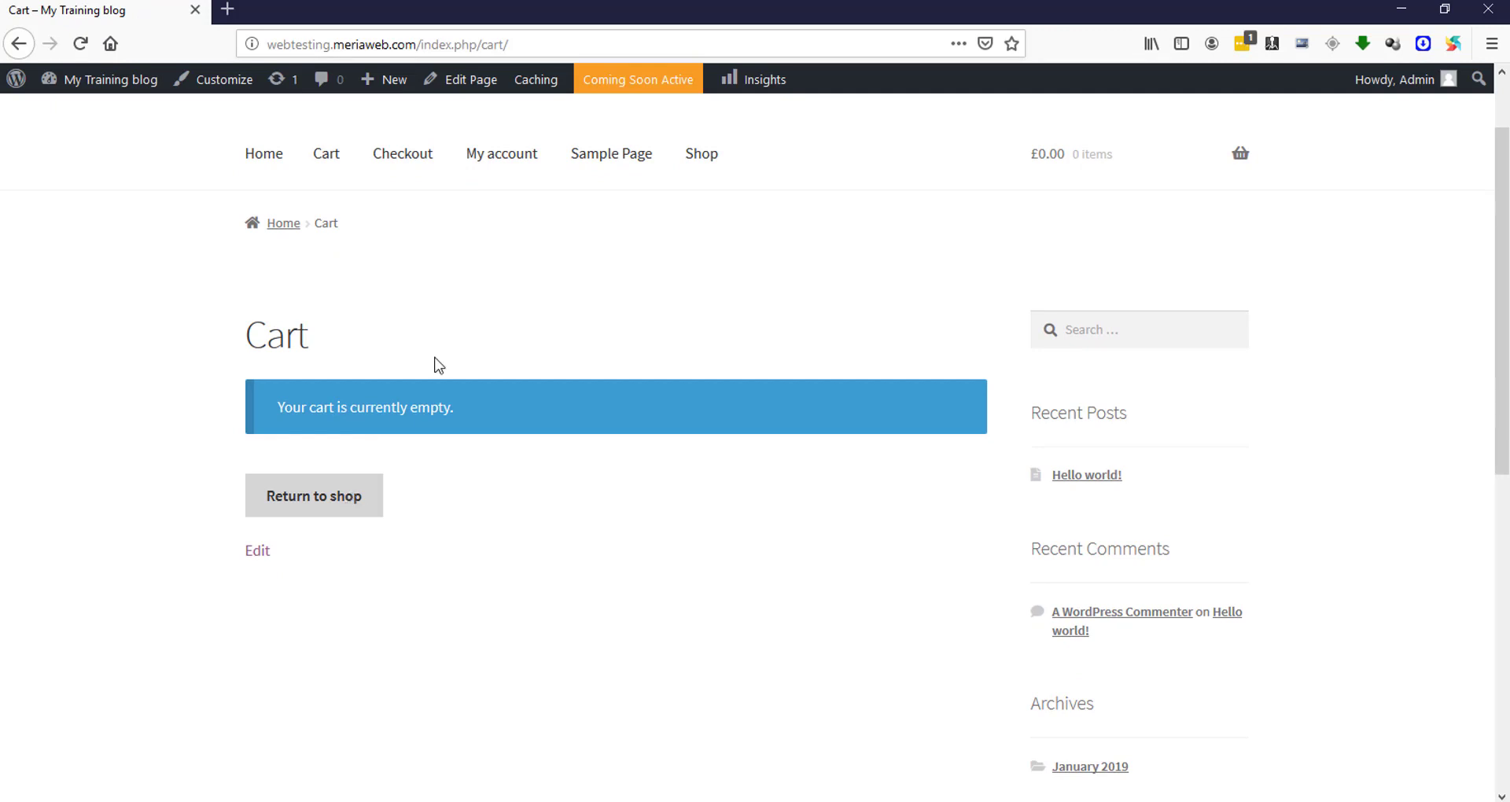
click(488, 158)
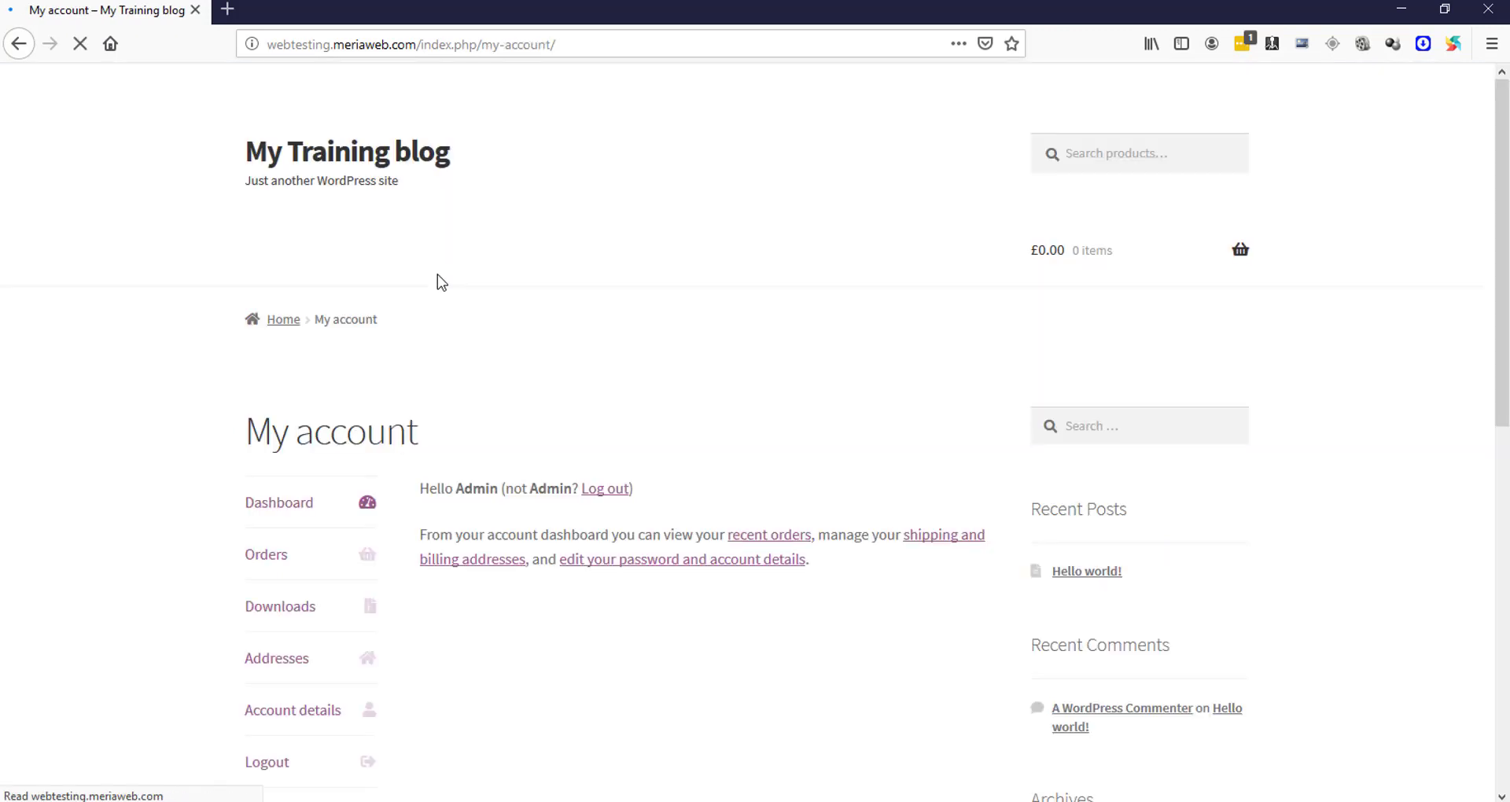
scroll(461, 279, down, 3)
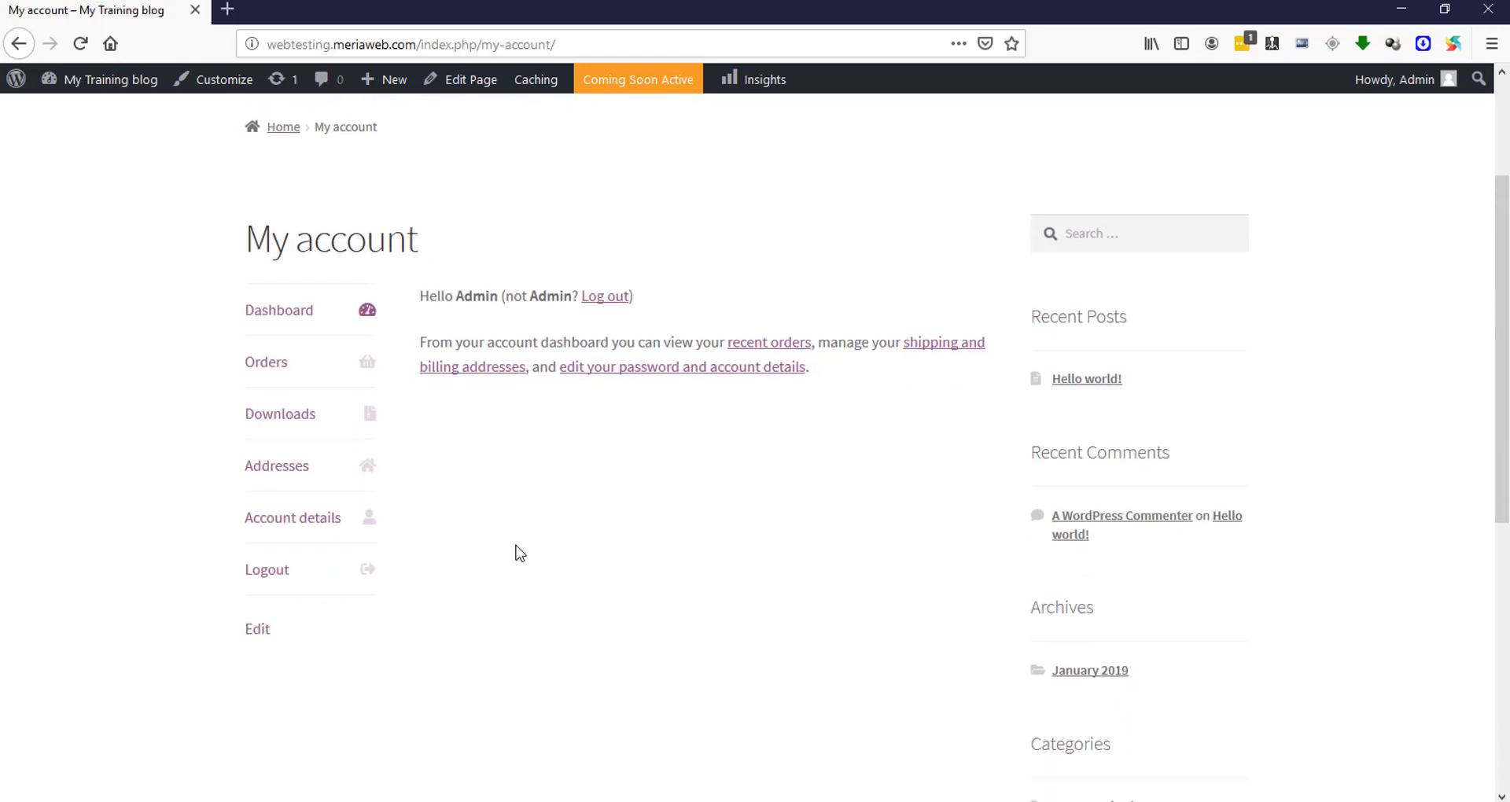
Open the storefront's Sample Page and read through its content
scroll(472, 424, up, 3)
click(600, 260)
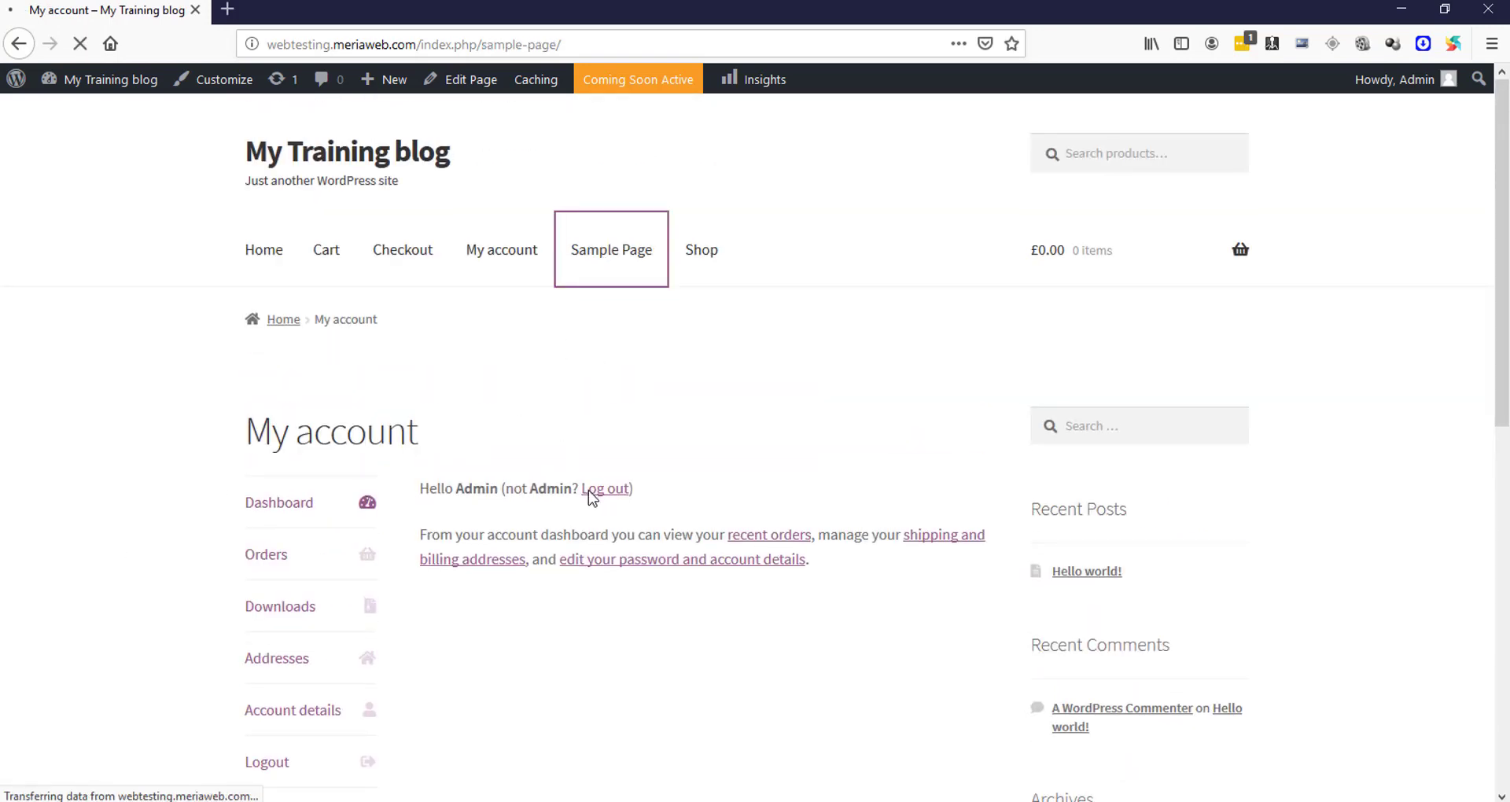
scroll(610, 456, down, 6)
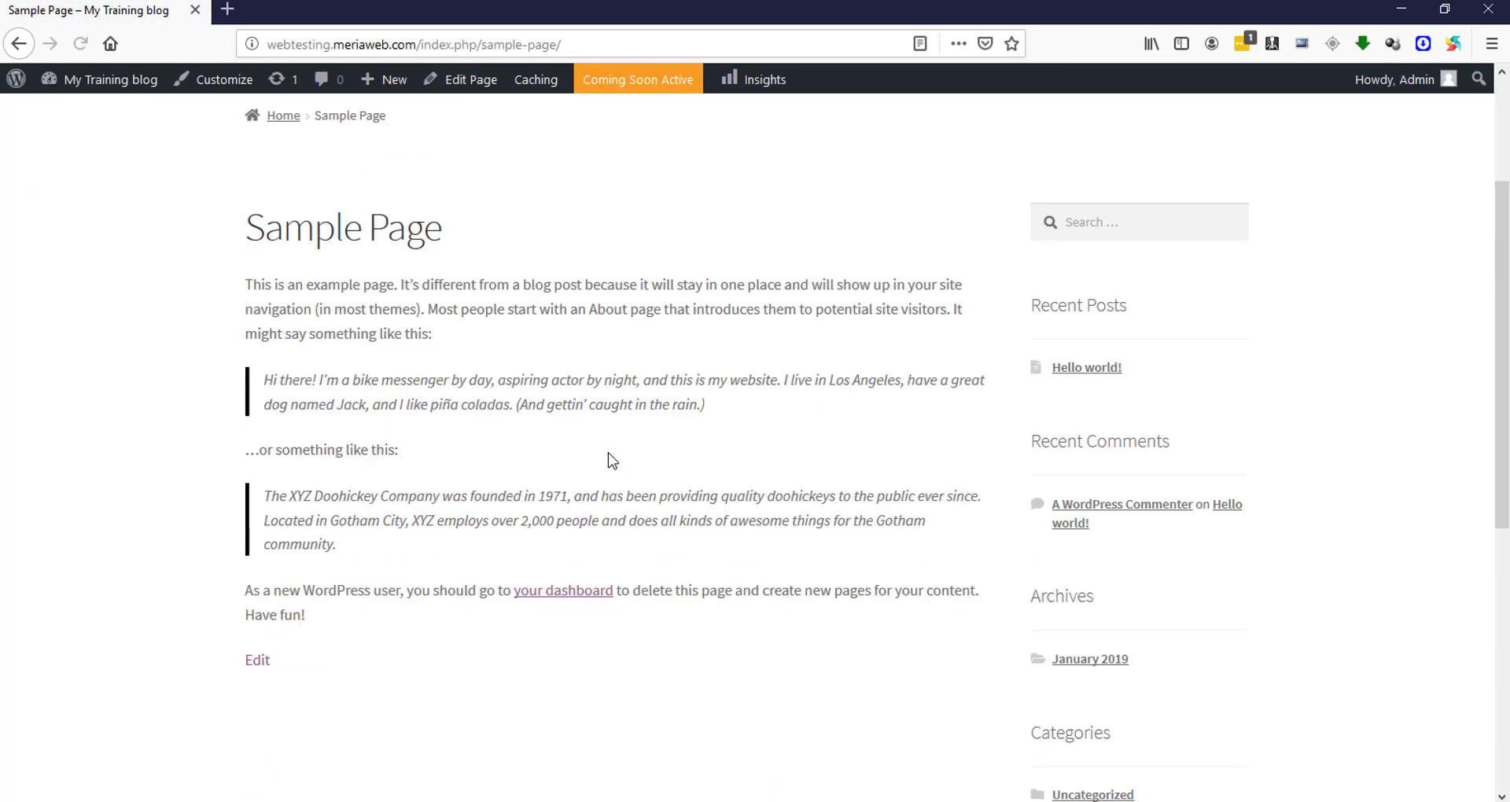
Return from the storefront to the WordPress admin Dashboard of My Training blog
scroll(621, 437, up, 5)
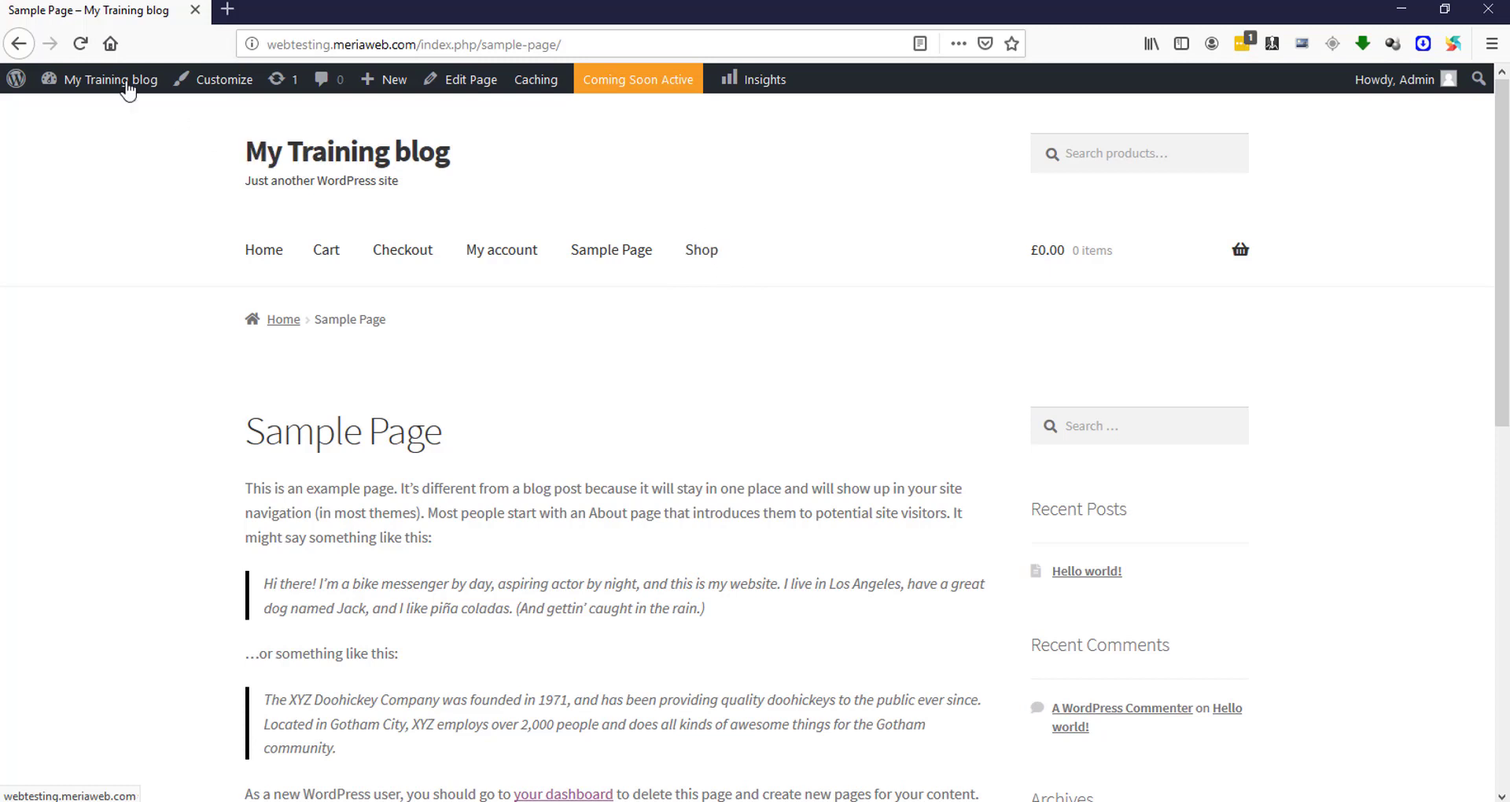
mouse_move(118, 86)
click(108, 112)
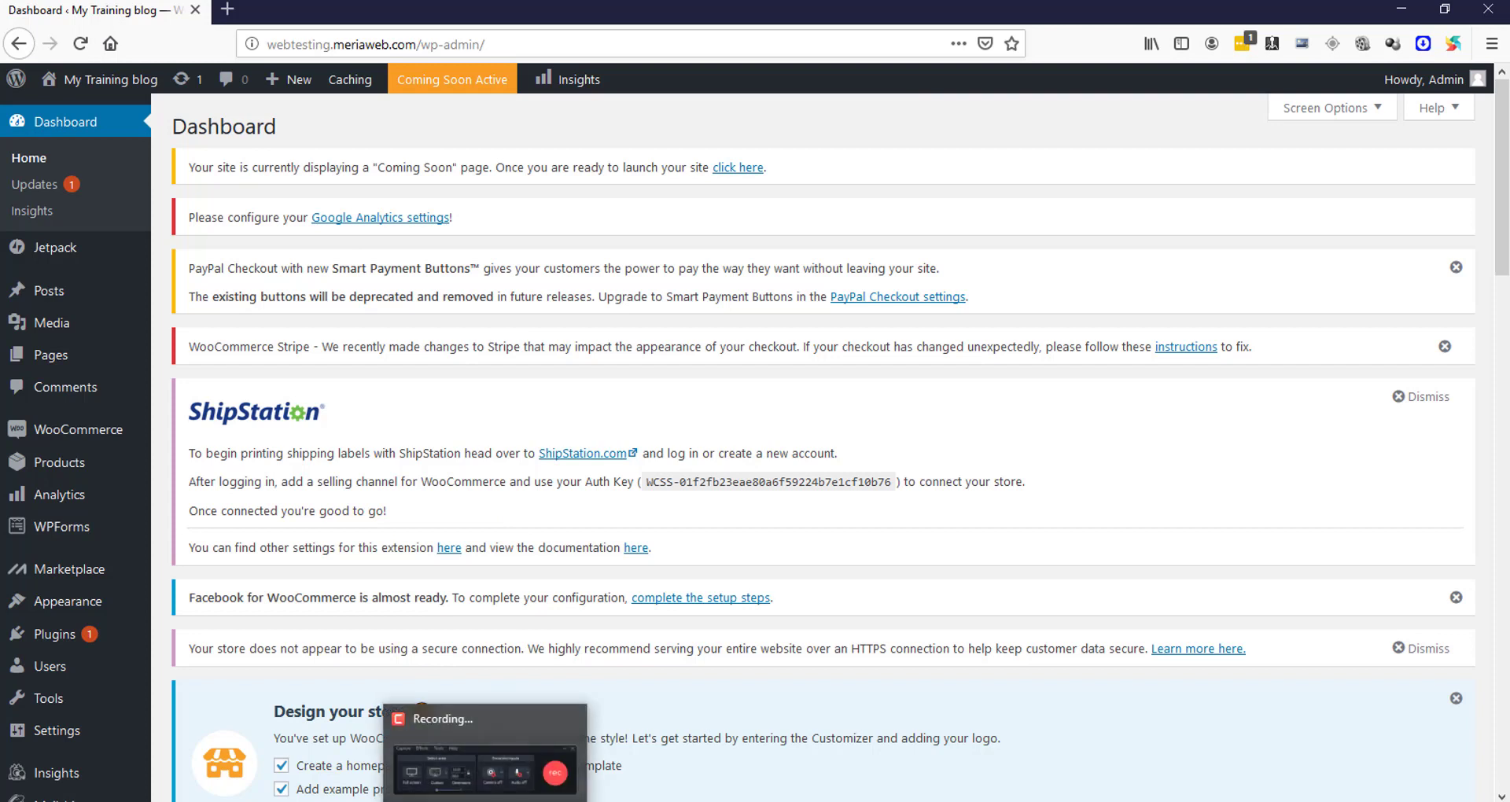
click(488, 801)
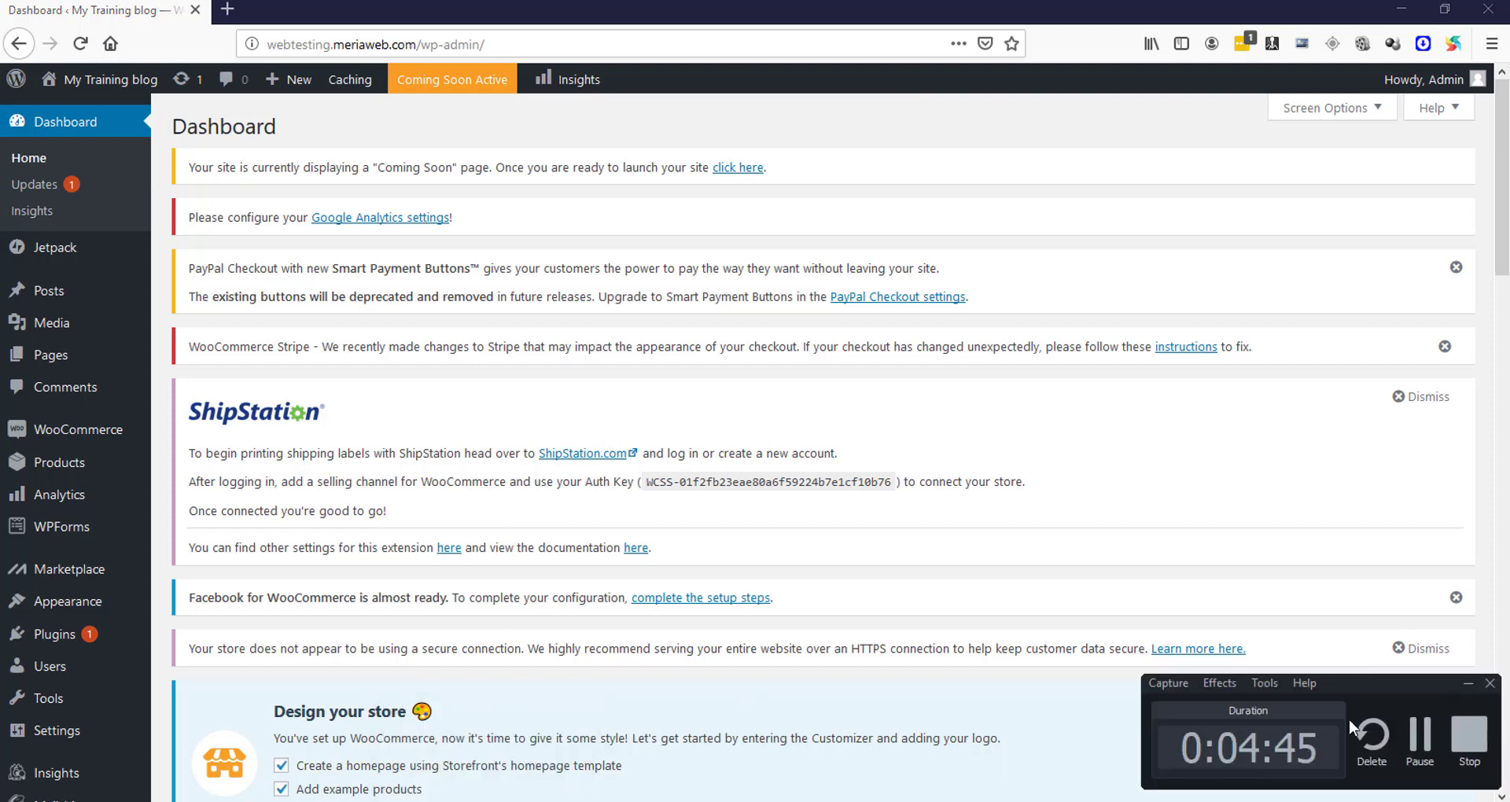